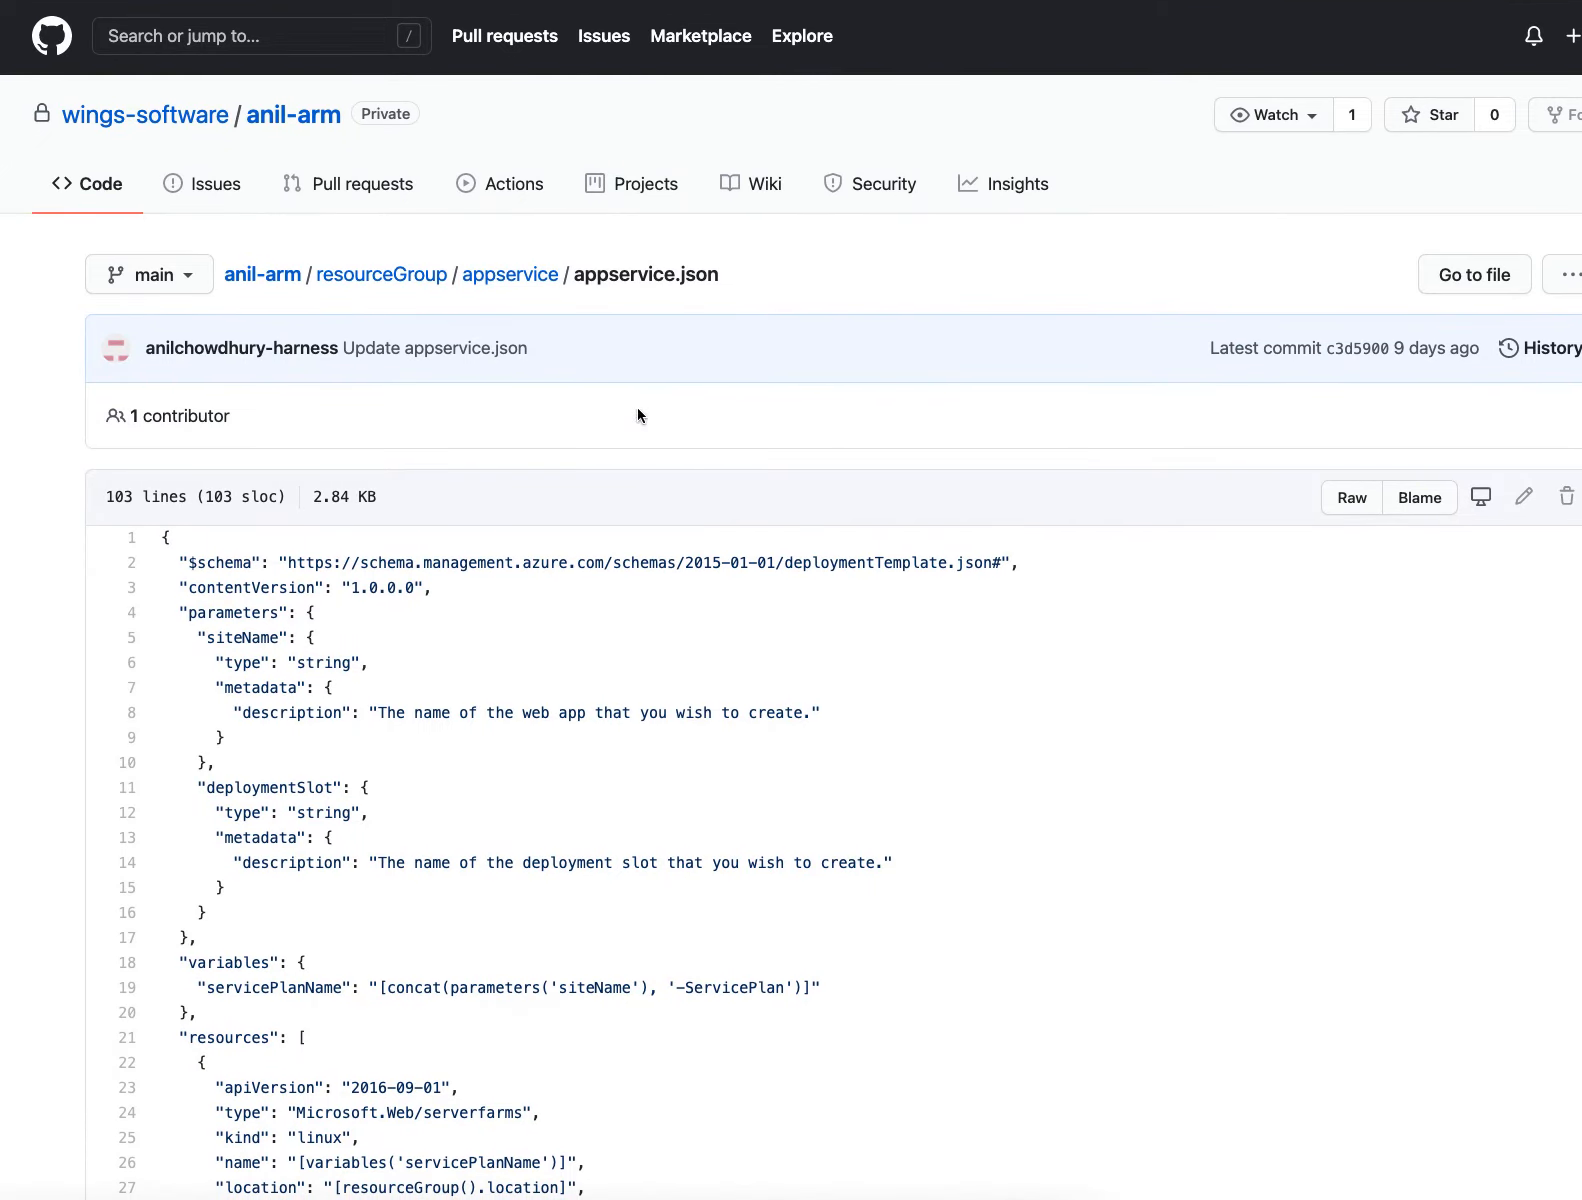
pyautogui.scroll(-20, 754, 664)
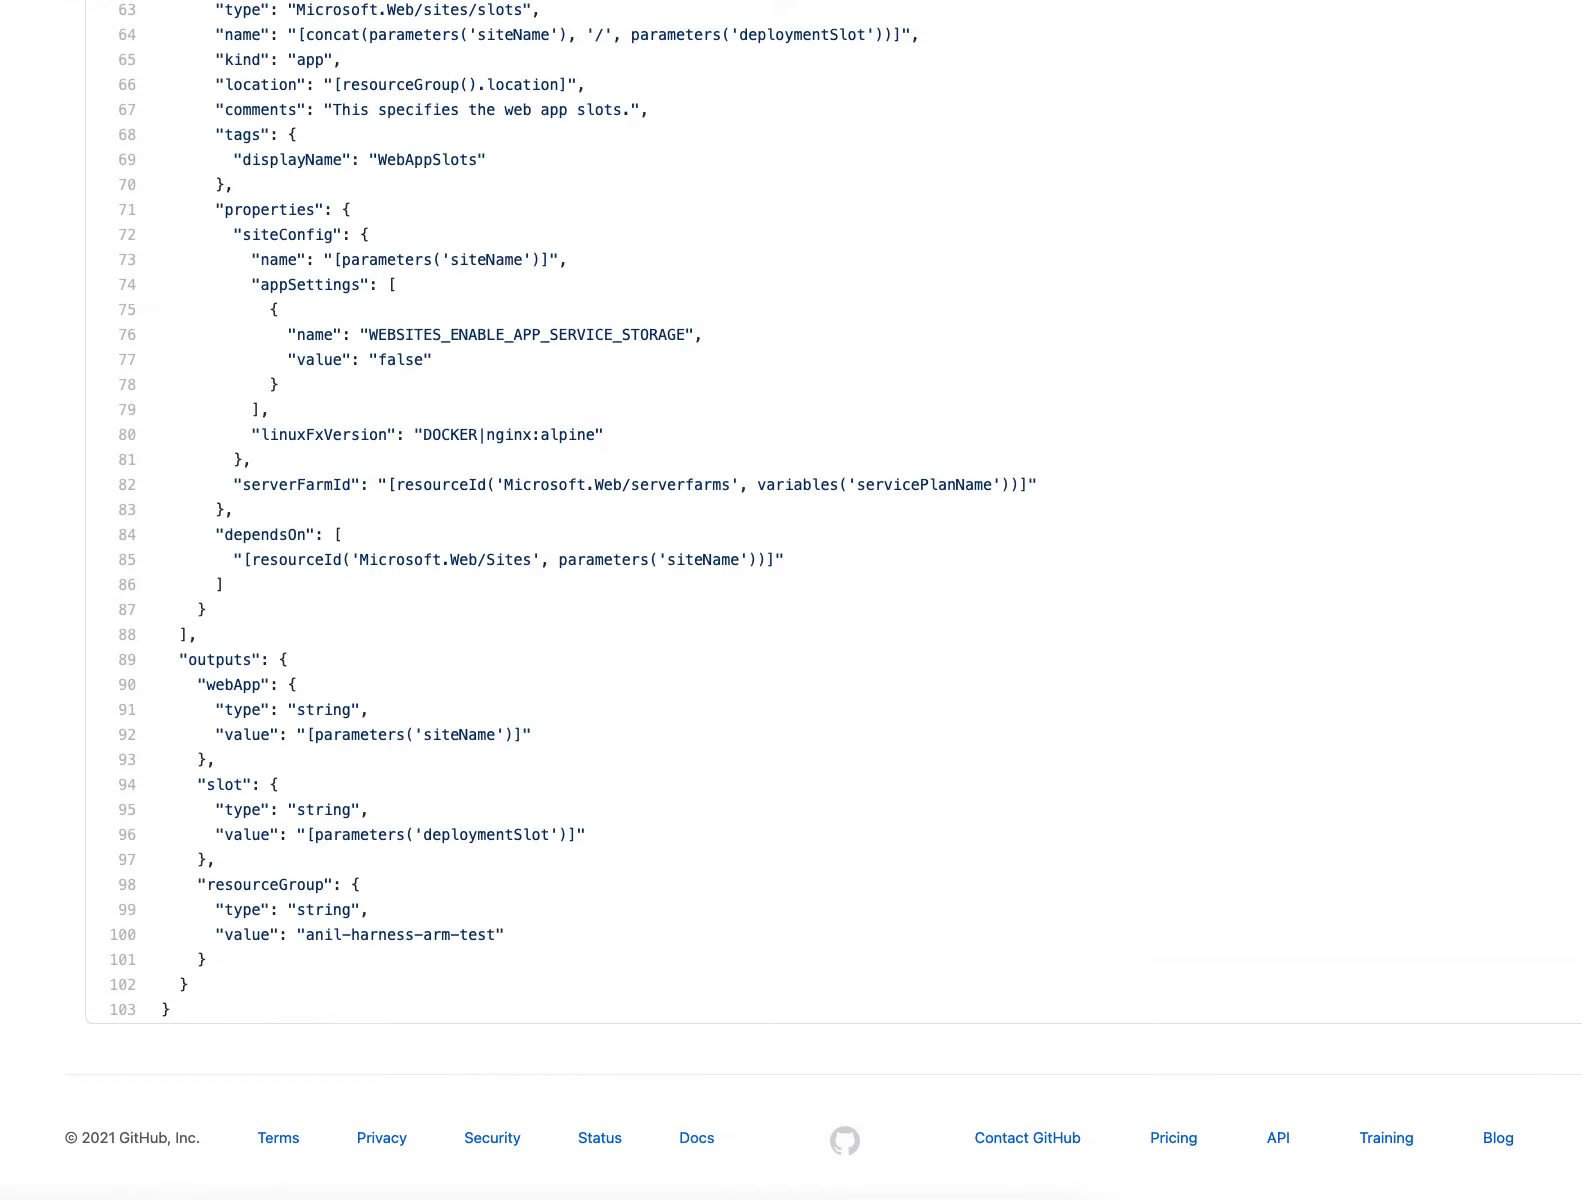
# Review the appservice.json template in GitHub, then check the file path of the arm-DynamicProvisioner template in Harness
pyautogui.scroll(20, 695, 399)
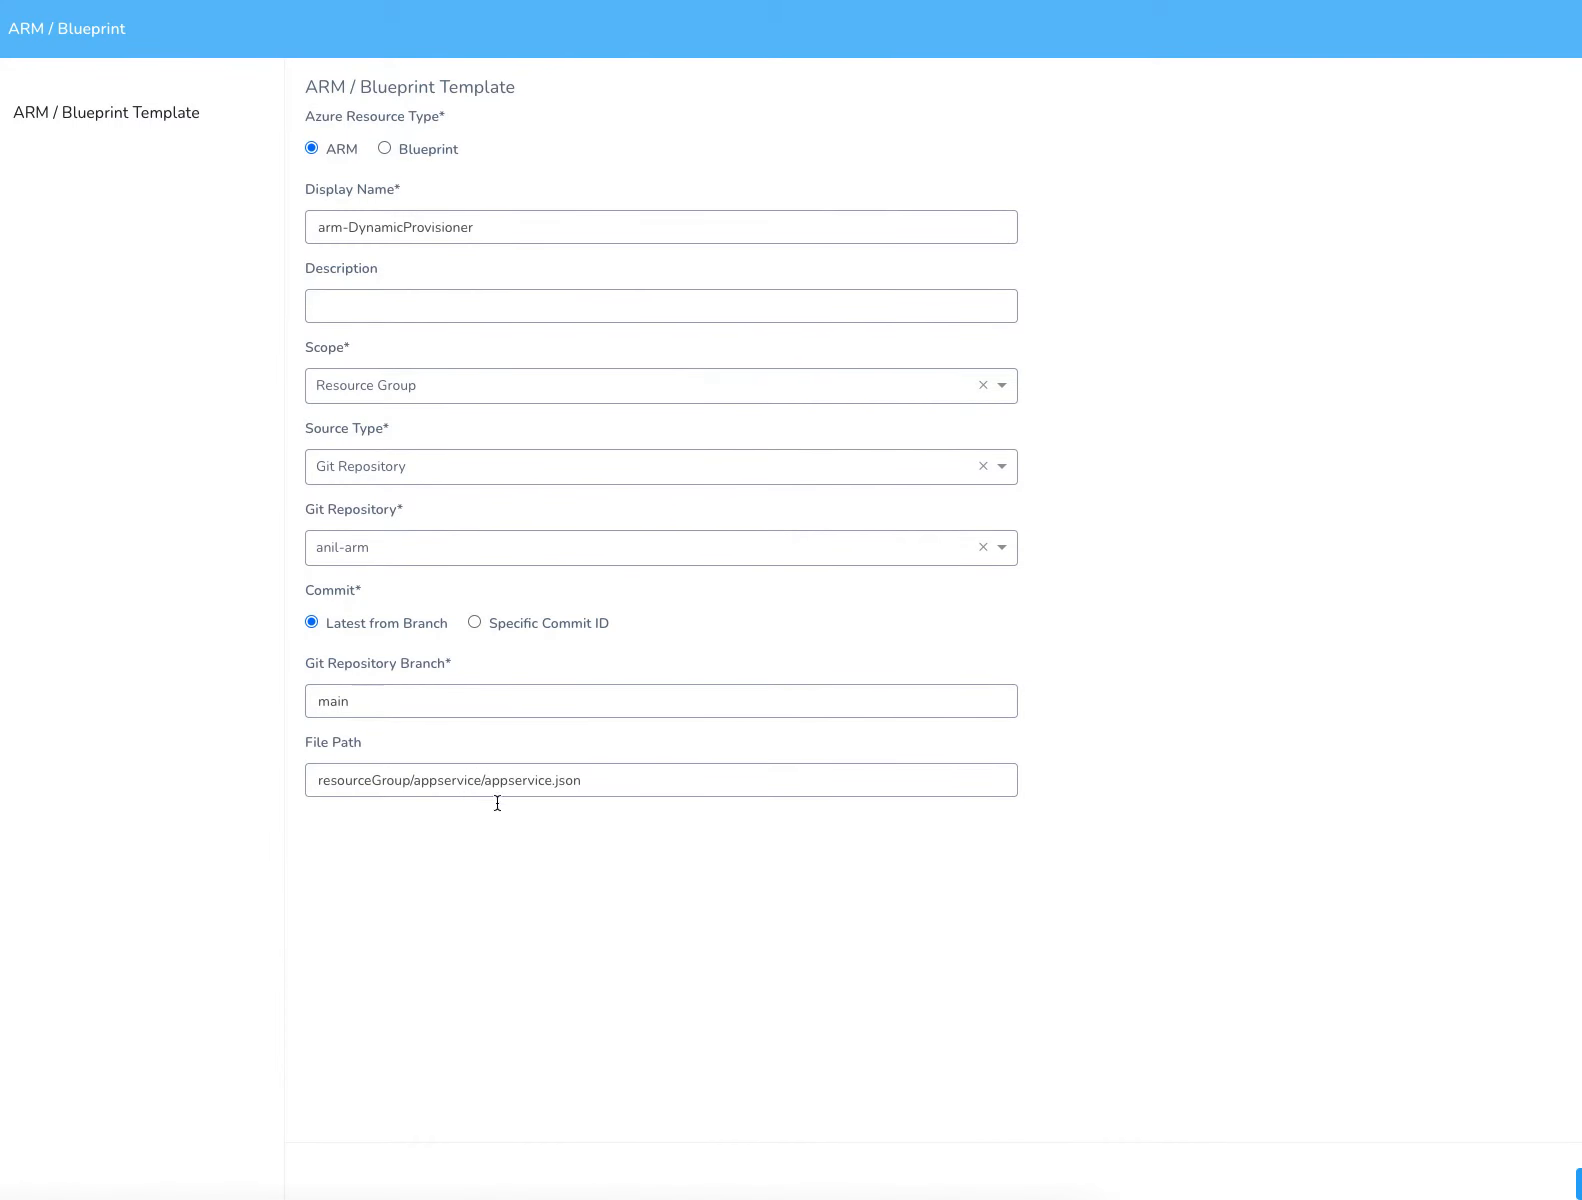
pyautogui.moveTo(487, 784); pyautogui.dragTo(593, 783)
pyautogui.click(622, 764)
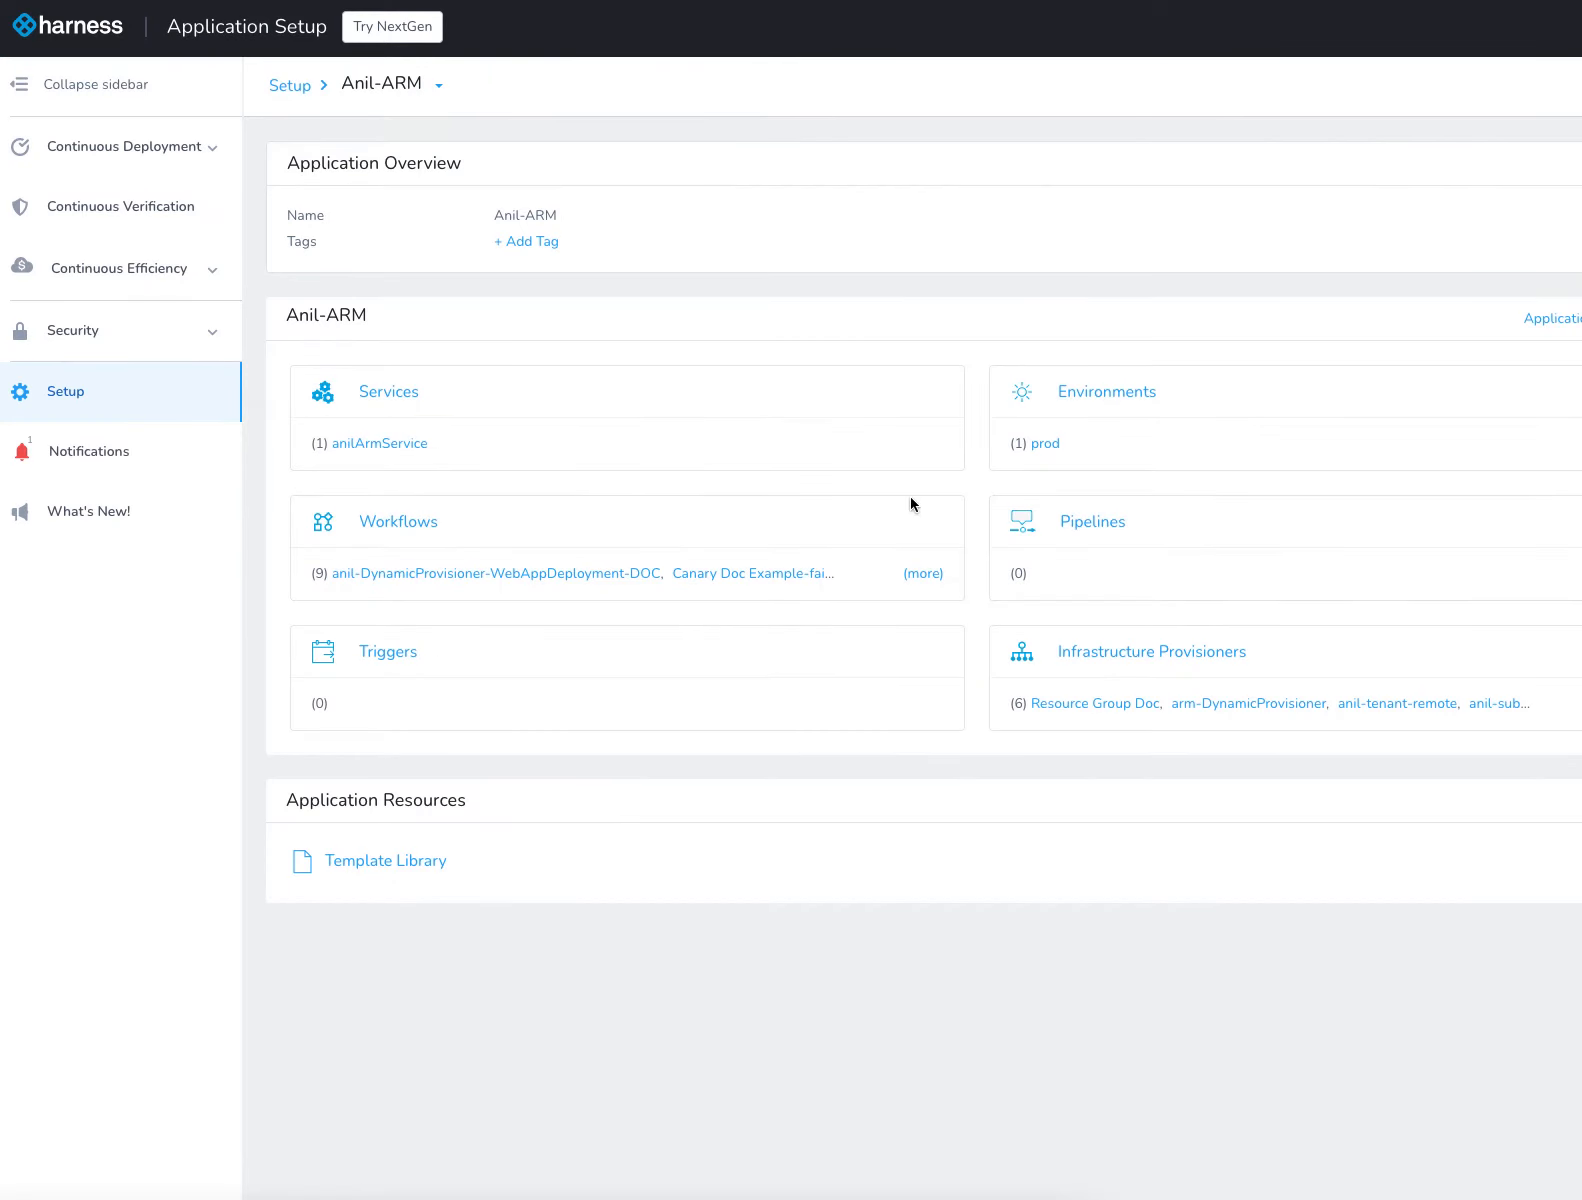
# Open the anilArmInfra infrastructure definition in the prod environment for editing and inspect its resource group expression
pyautogui.click(1045, 449)
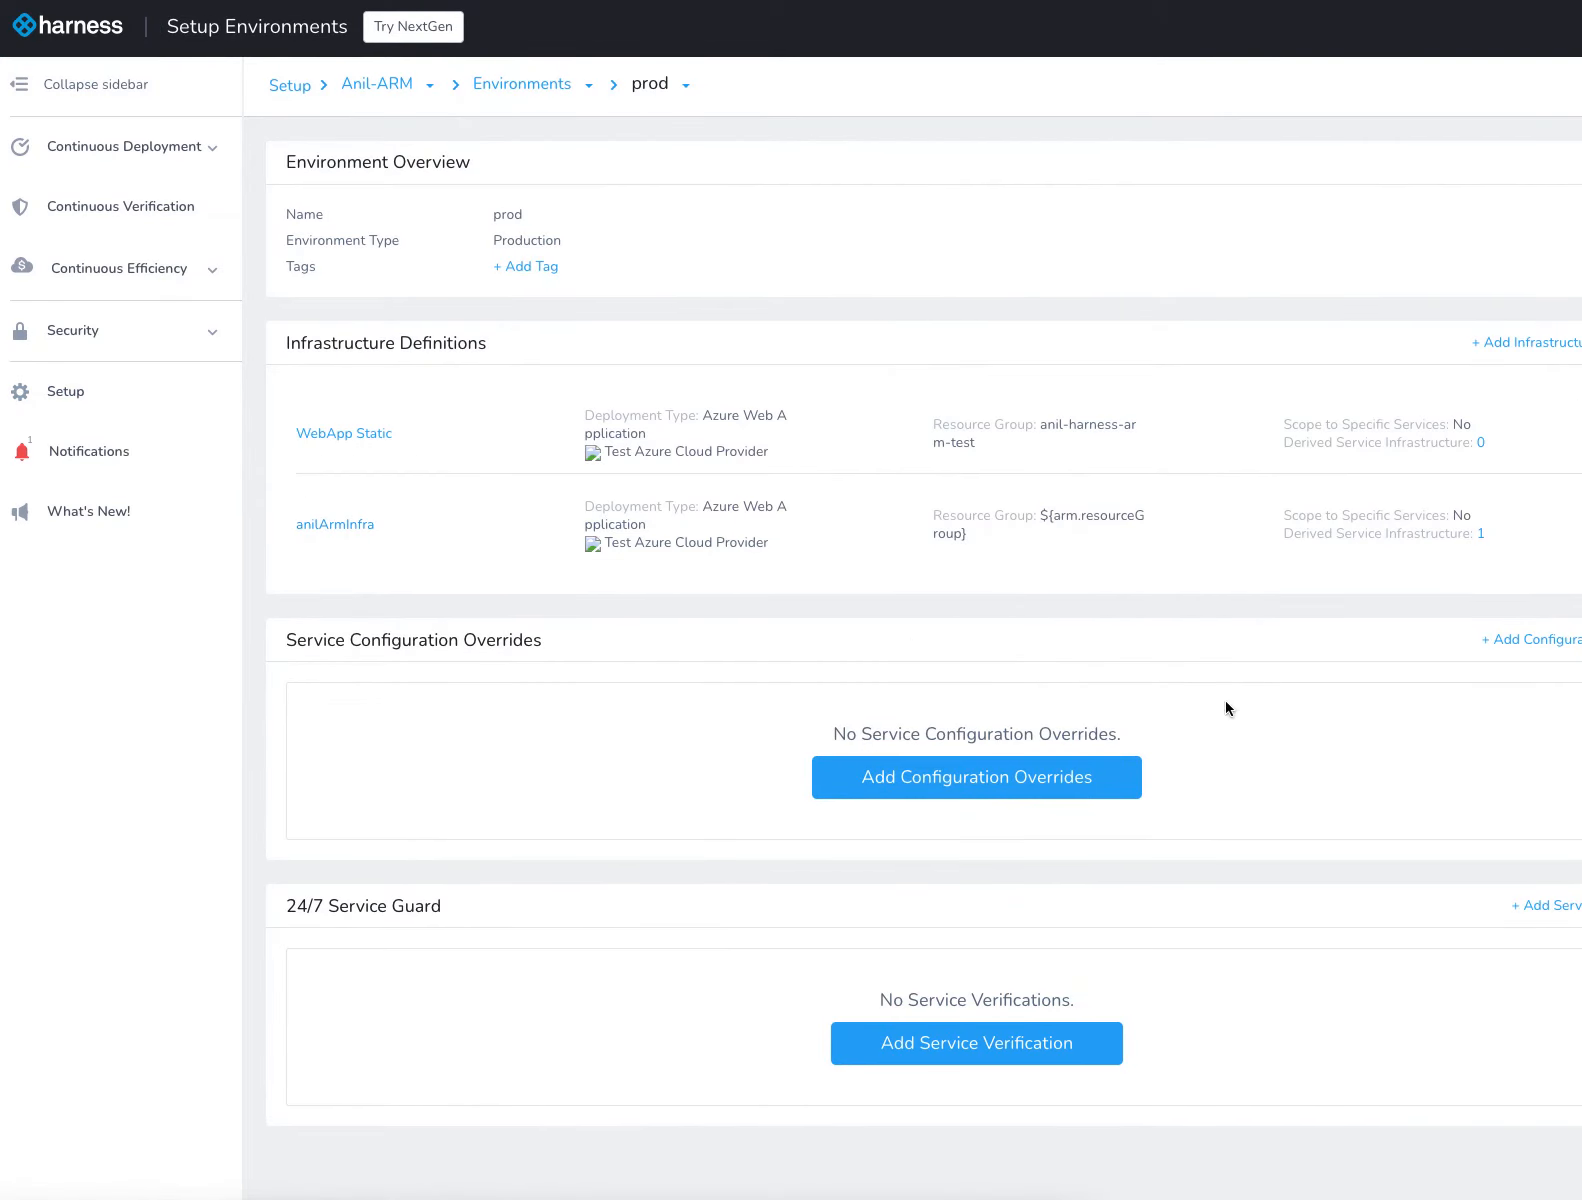
pyautogui.click(1580, 524)
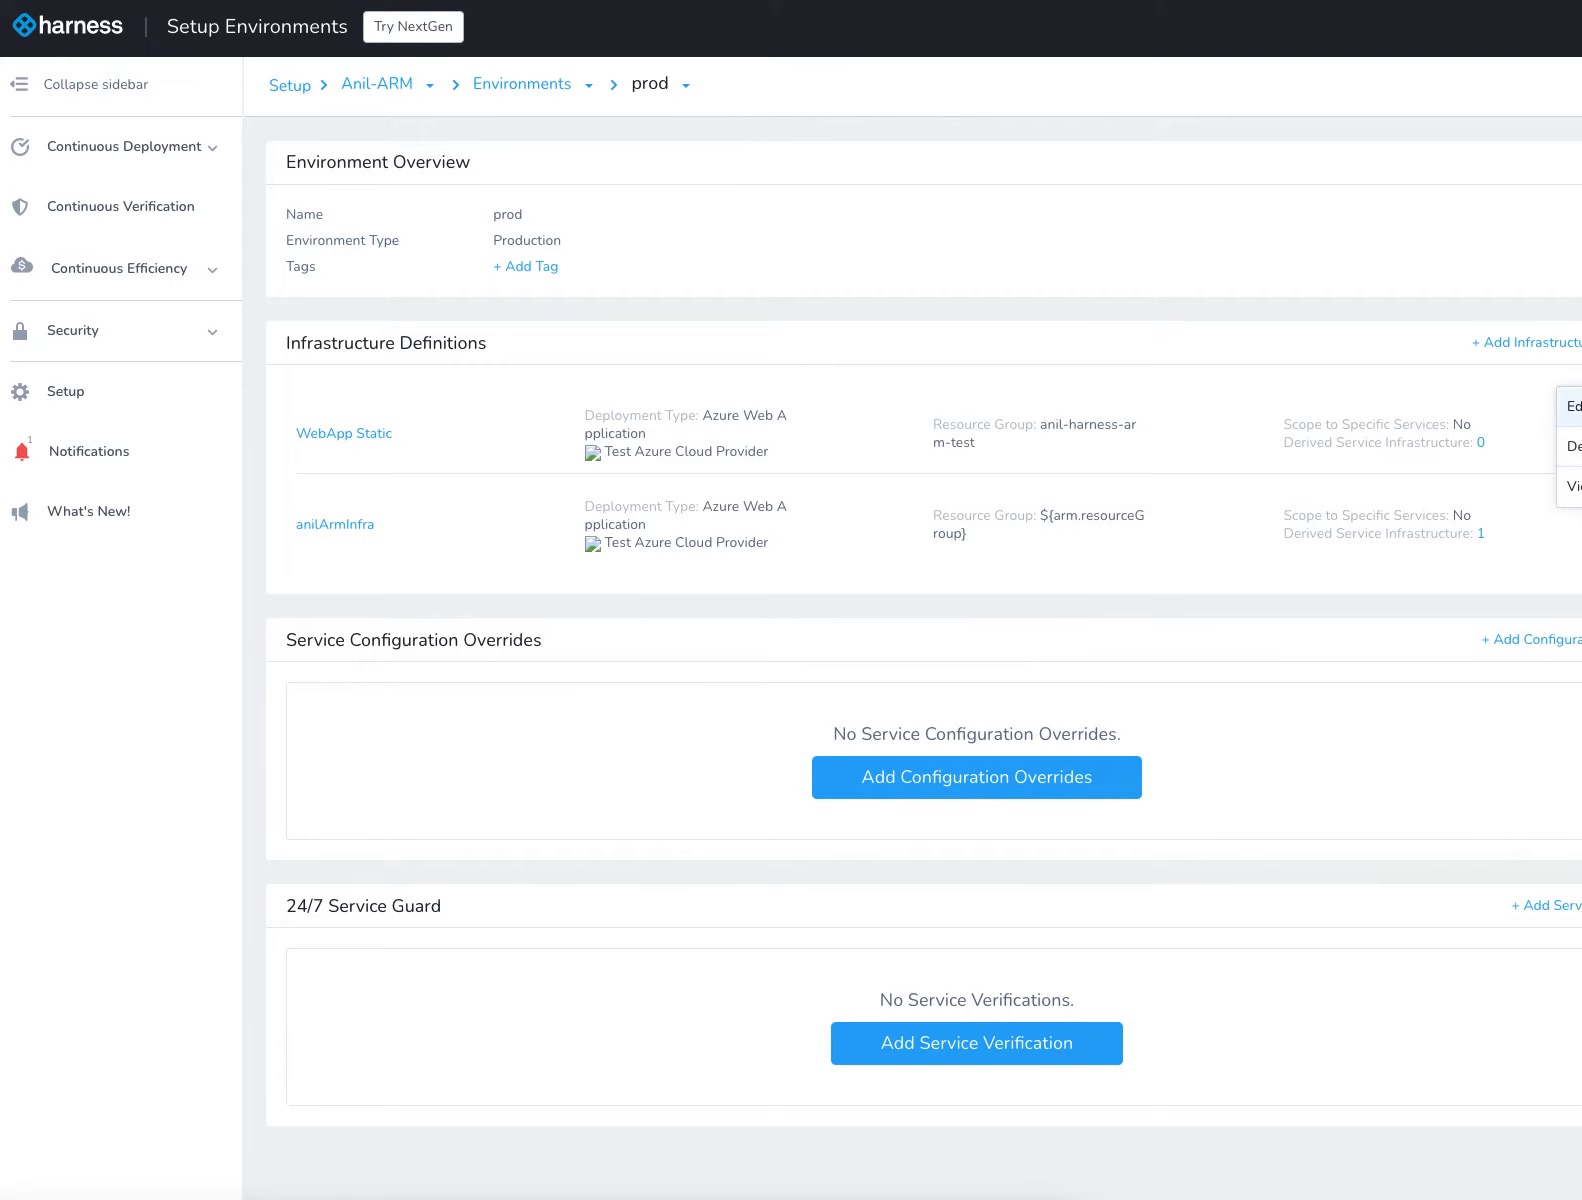
pyautogui.click(1572, 406)
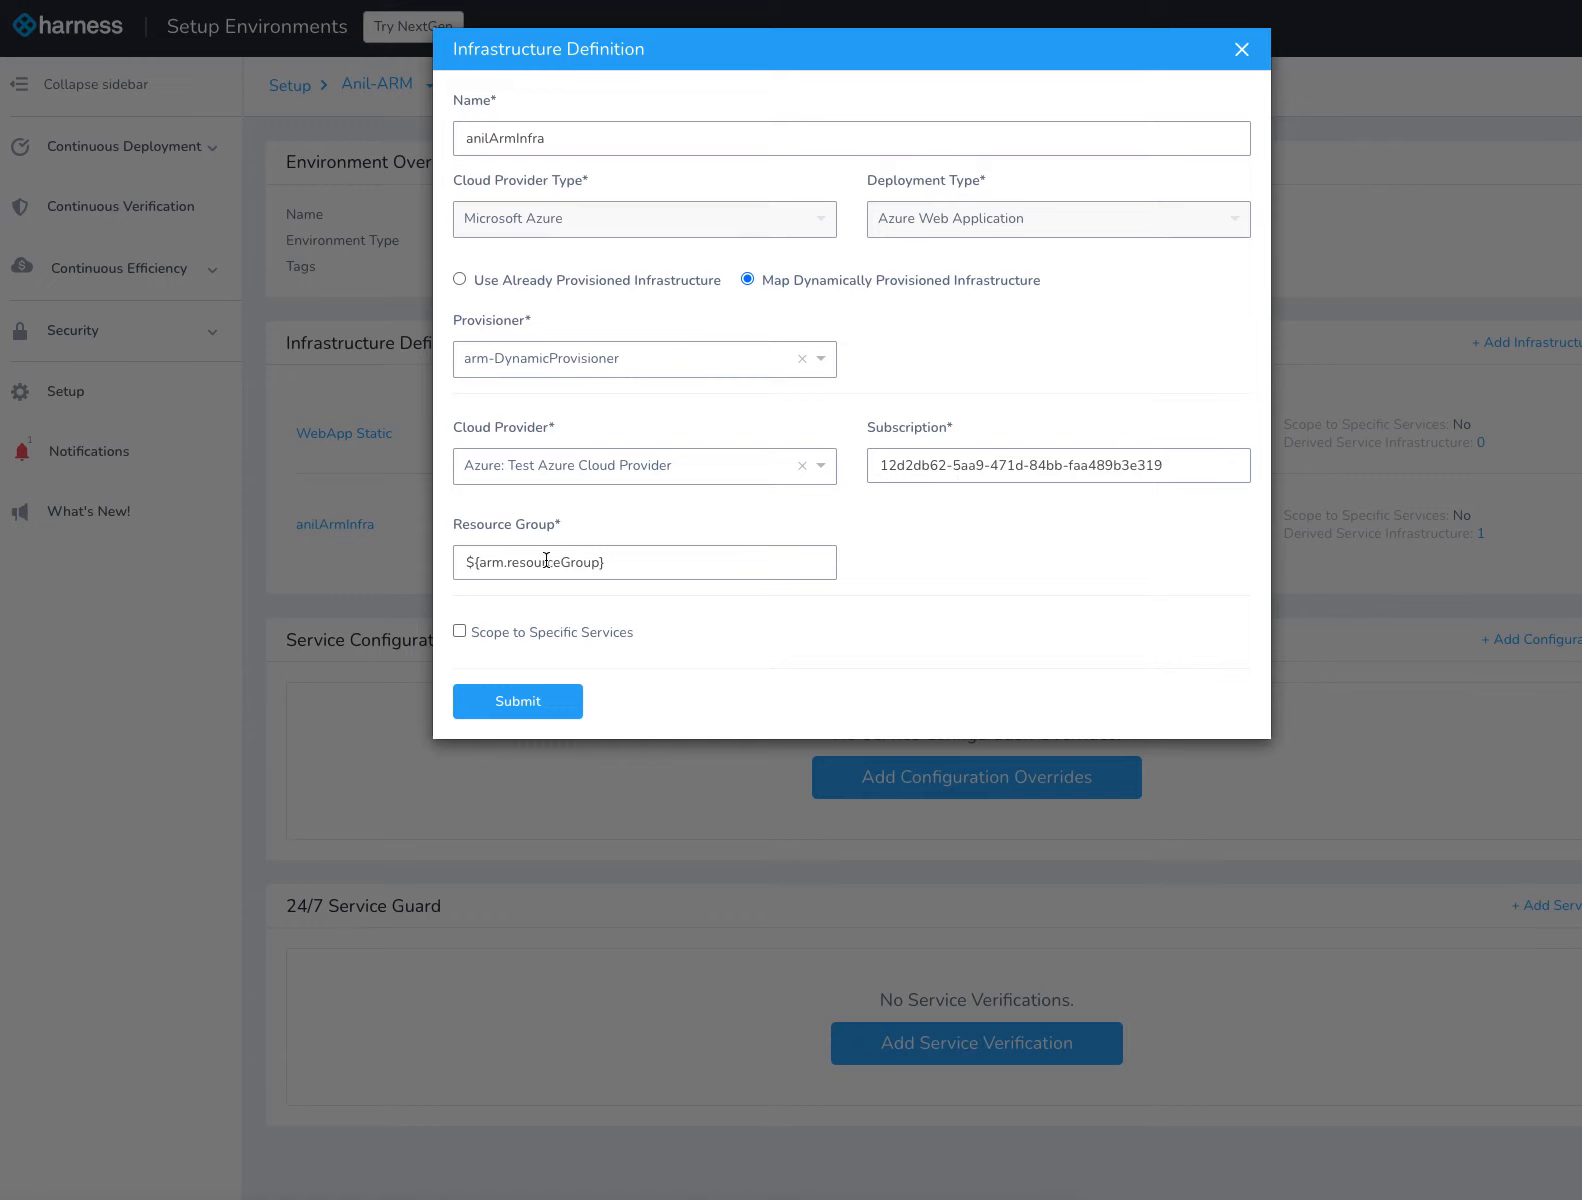
pyautogui.moveTo(611, 558); pyautogui.dragTo(461, 565)
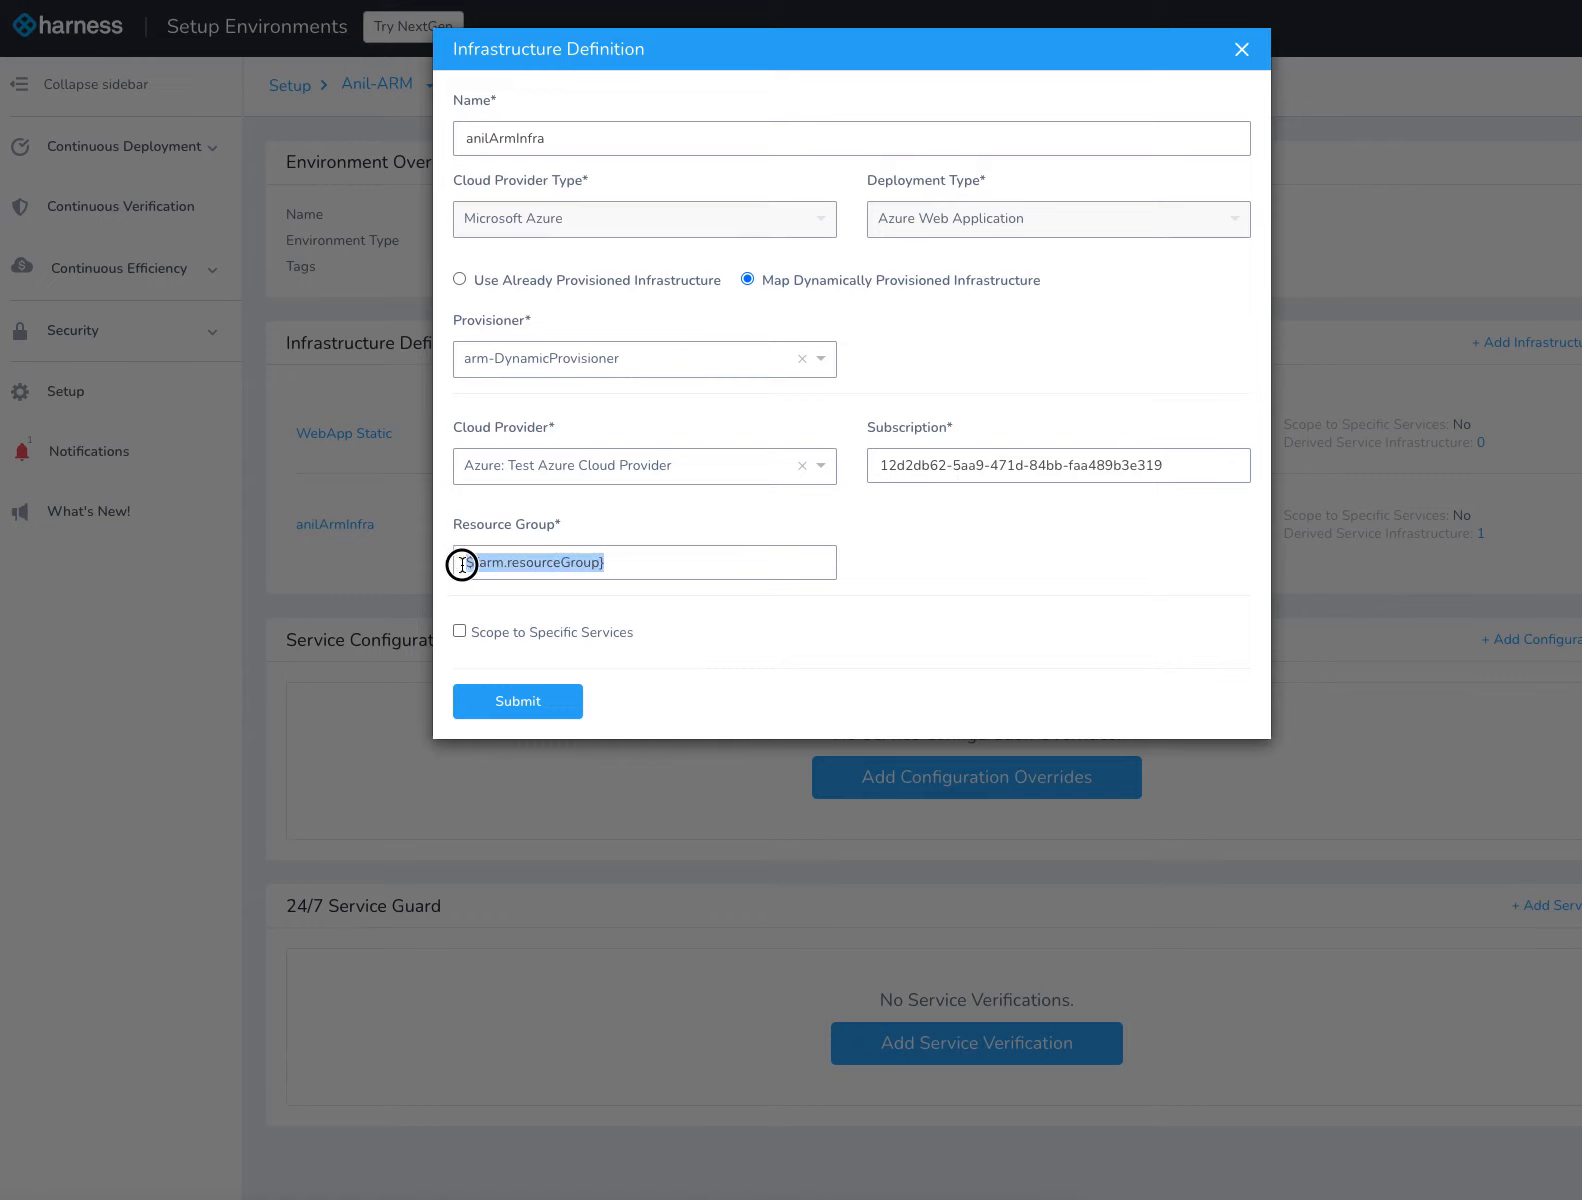
pyautogui.click(593, 562)
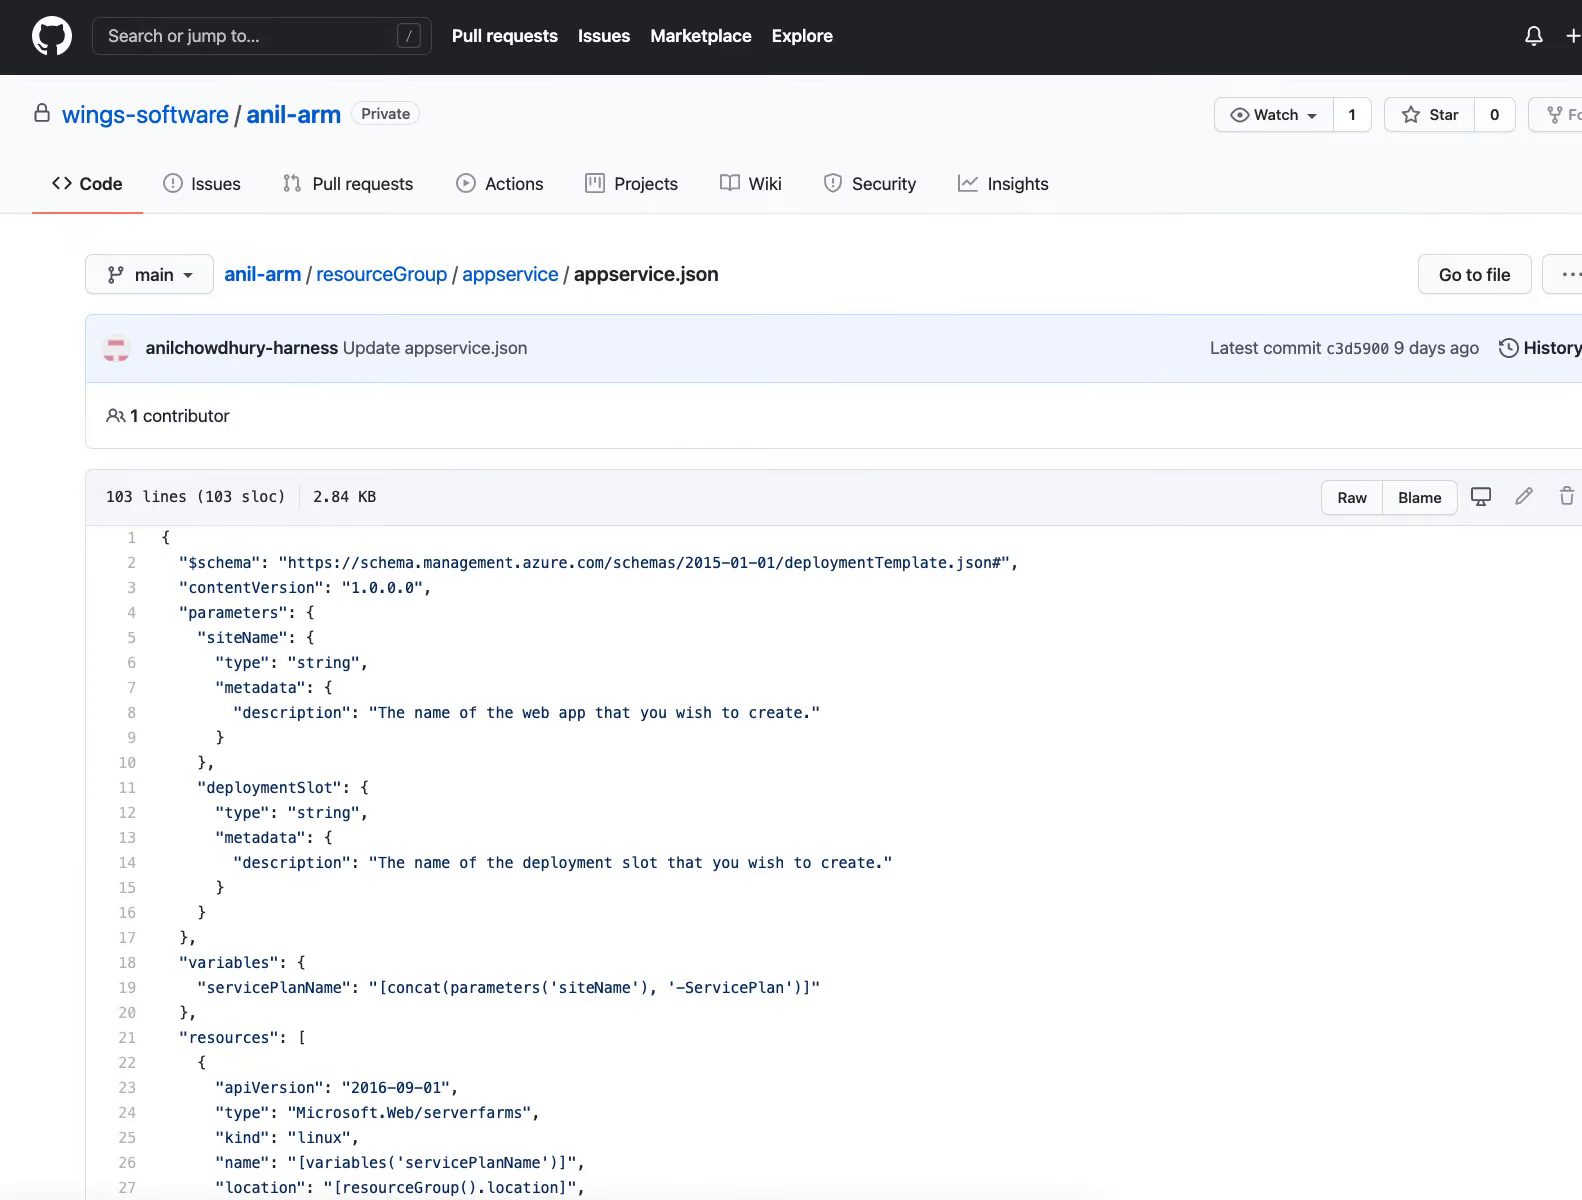
# Switch to GitHub and examine the name and value of the resourceGroup output in appservice.json
pyautogui.scroll(-20, 508, 731)
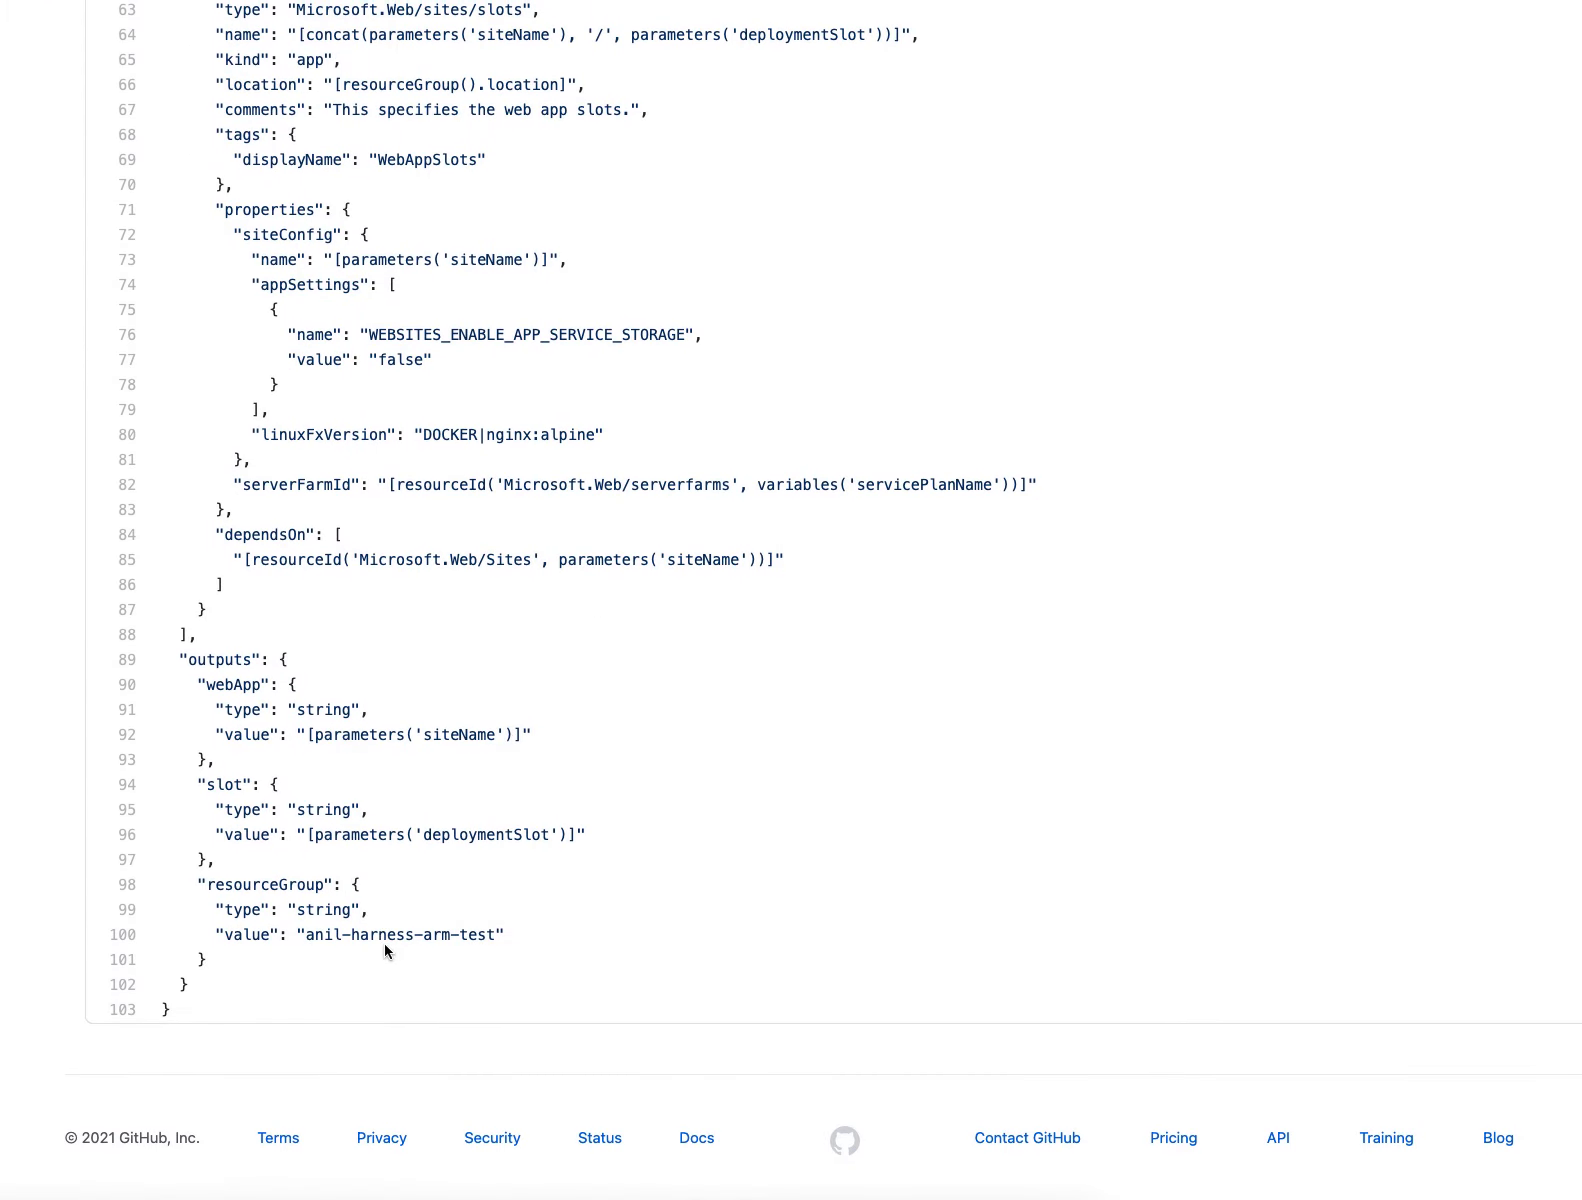
pyautogui.doubleClick(281, 884)
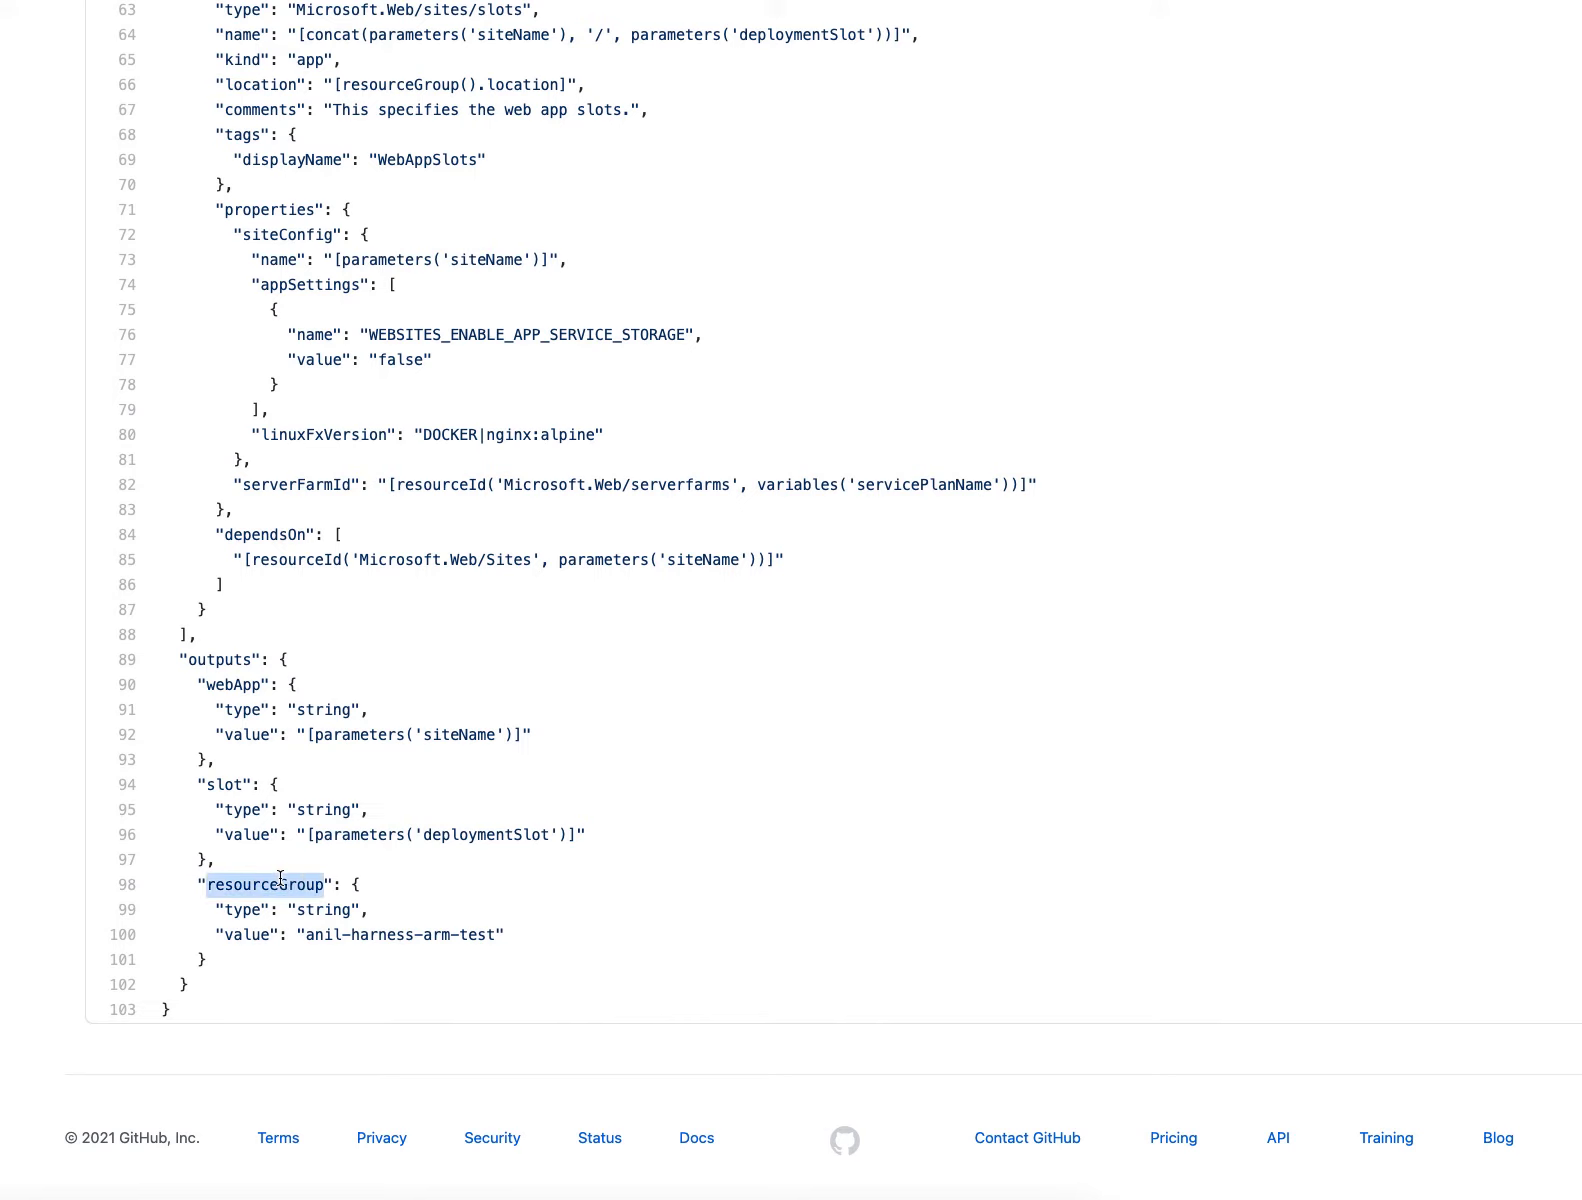
pyautogui.moveTo(306, 934); pyautogui.dragTo(494, 934)
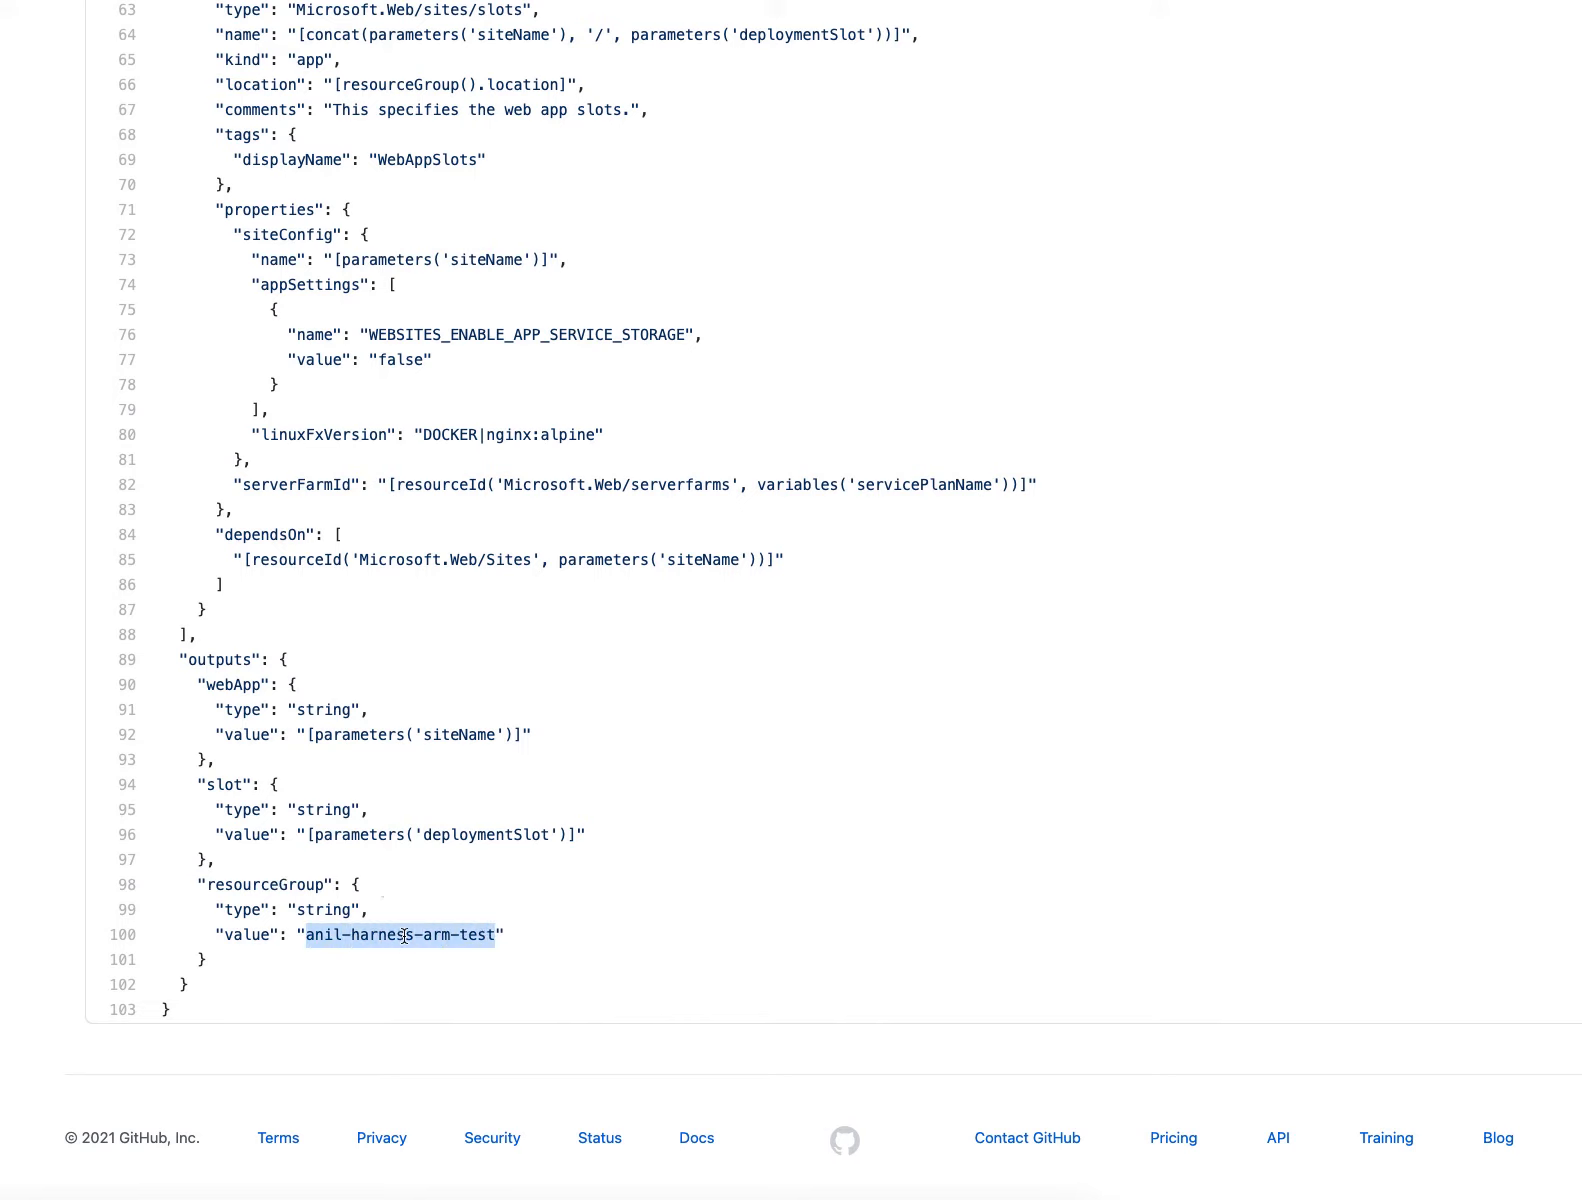
# Return to Harness, compare the infrastructure definition's resource group expression with the template output, and close the definition without submitting
pyautogui.hotkey('ctrl', 'Tab')
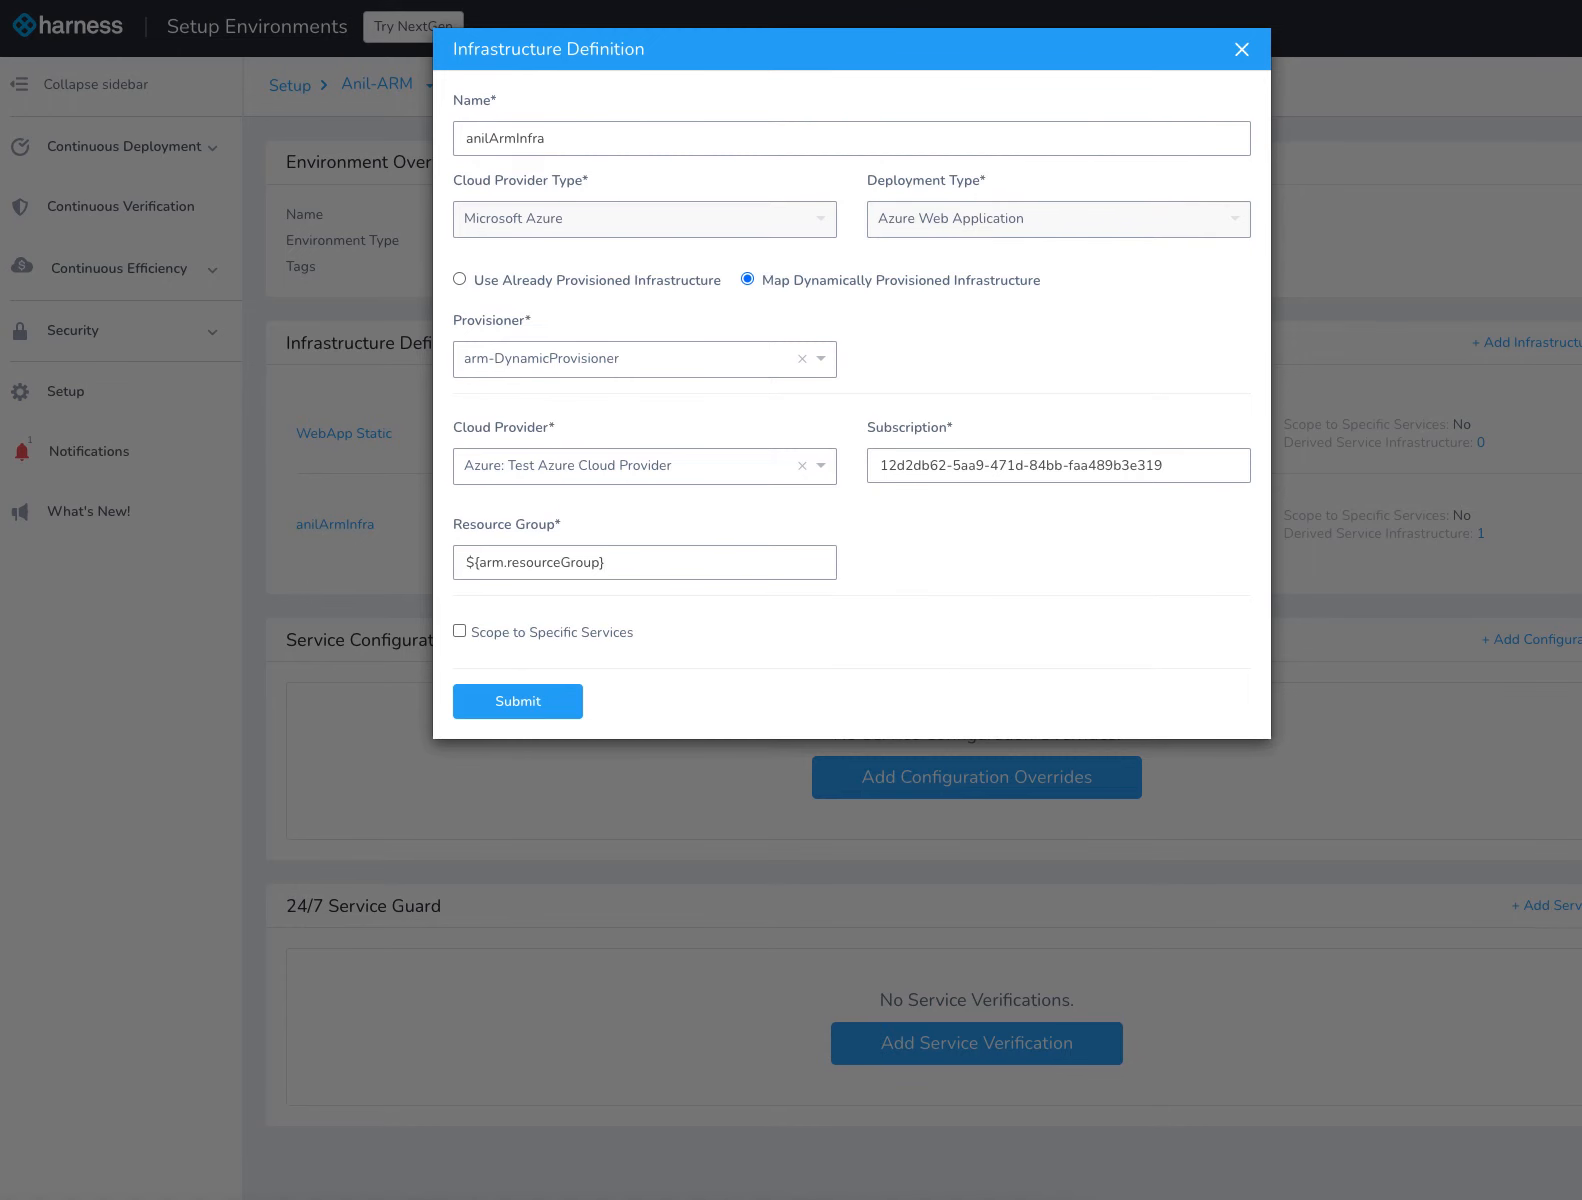
pyautogui.click(613, 559)
pyautogui.moveTo(613, 559); pyautogui.dragTo(392, 559)
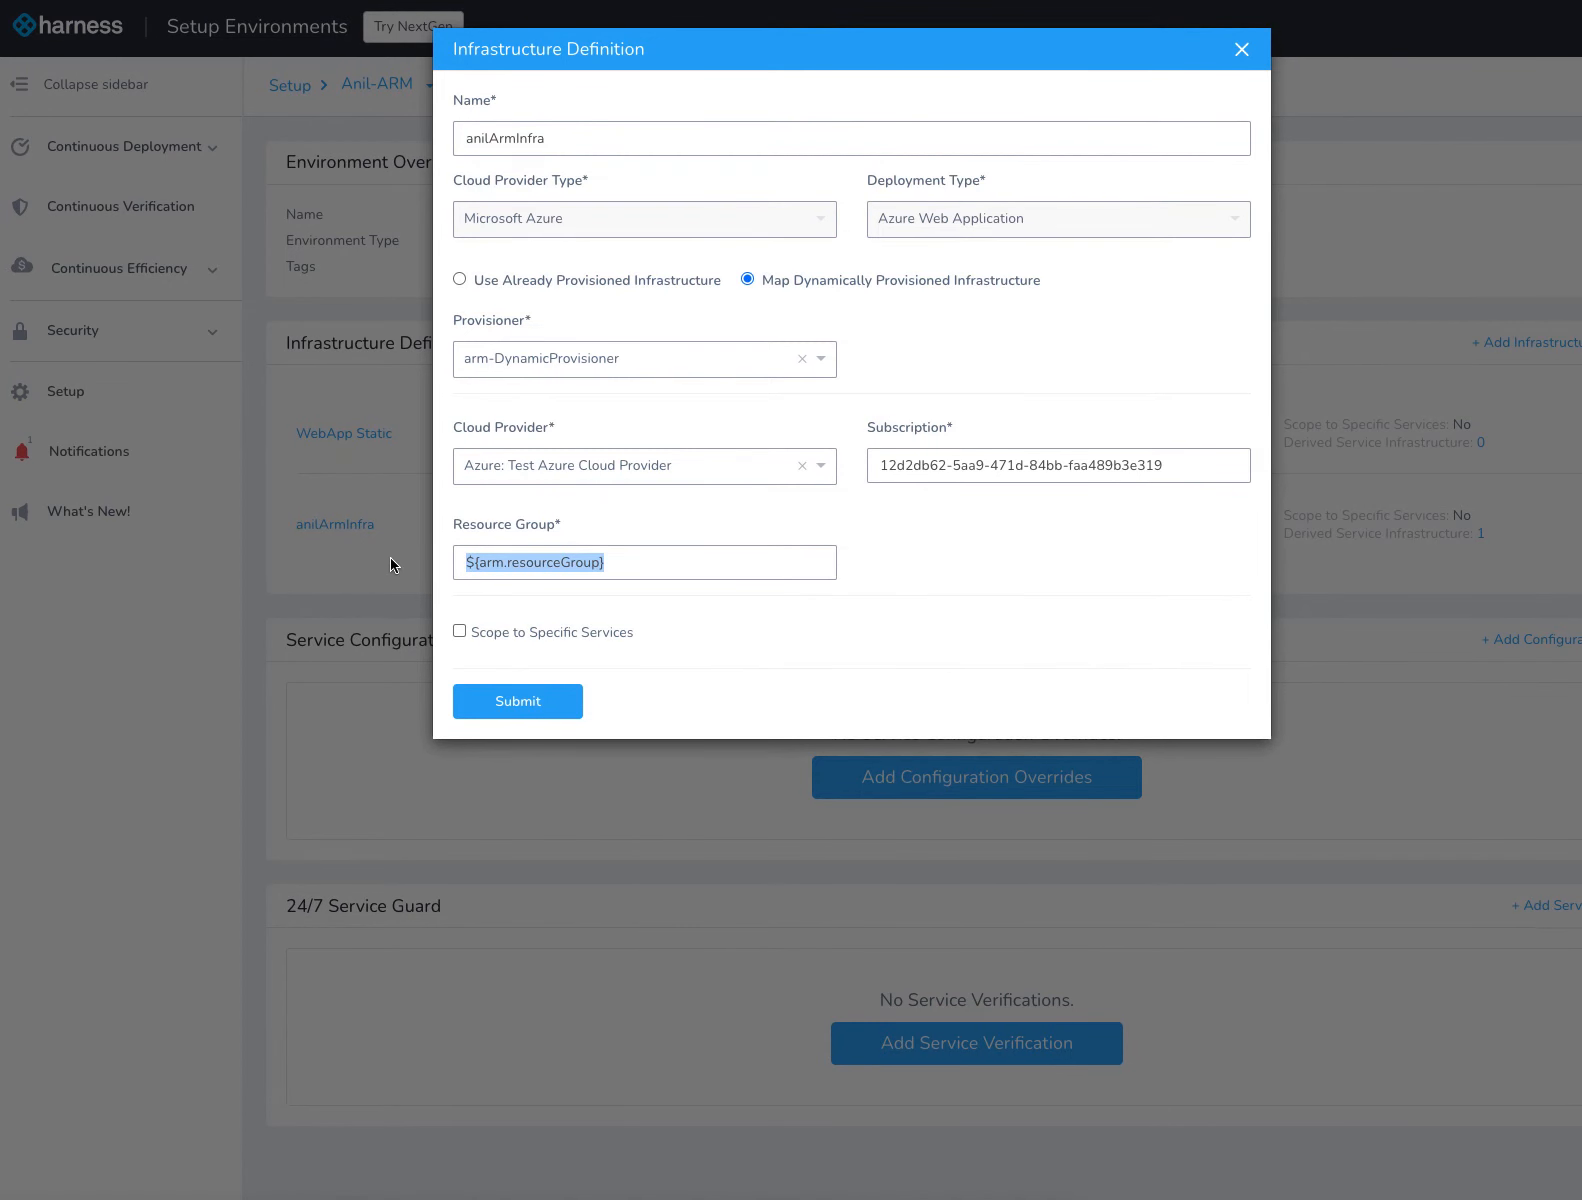
pyautogui.click(687, 509)
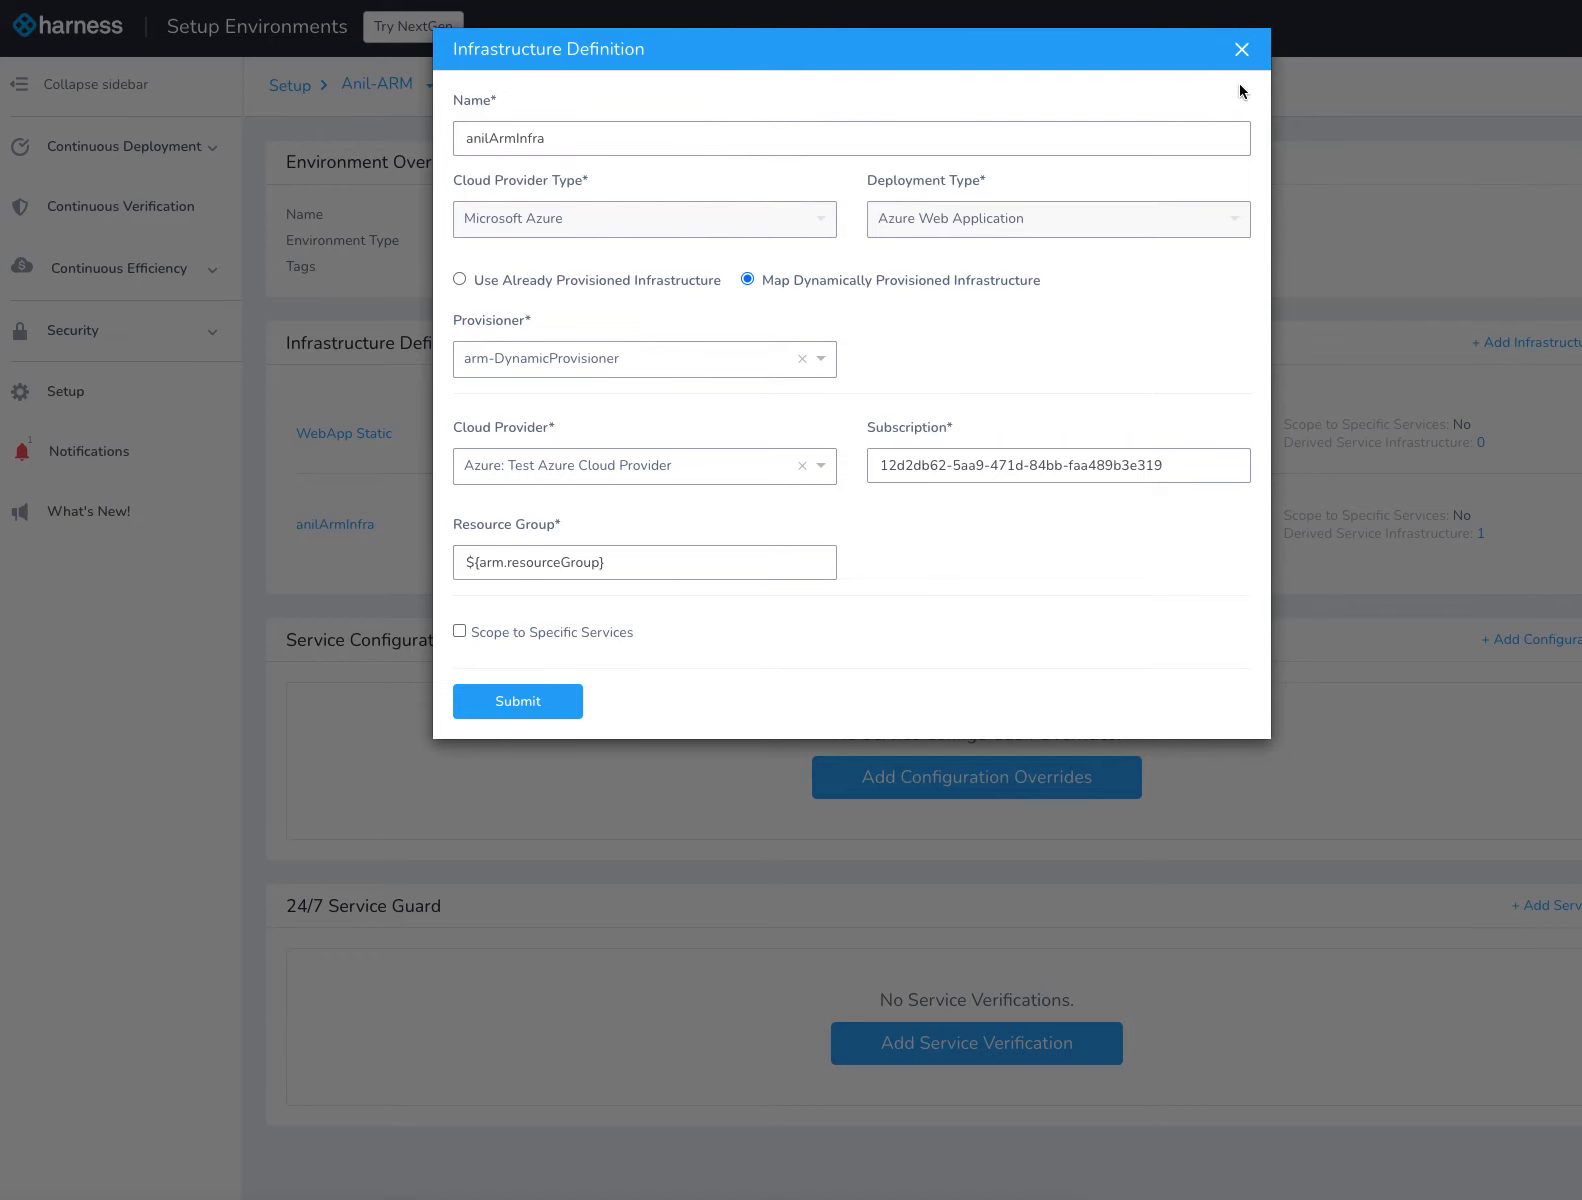
pyautogui.click(1241, 49)
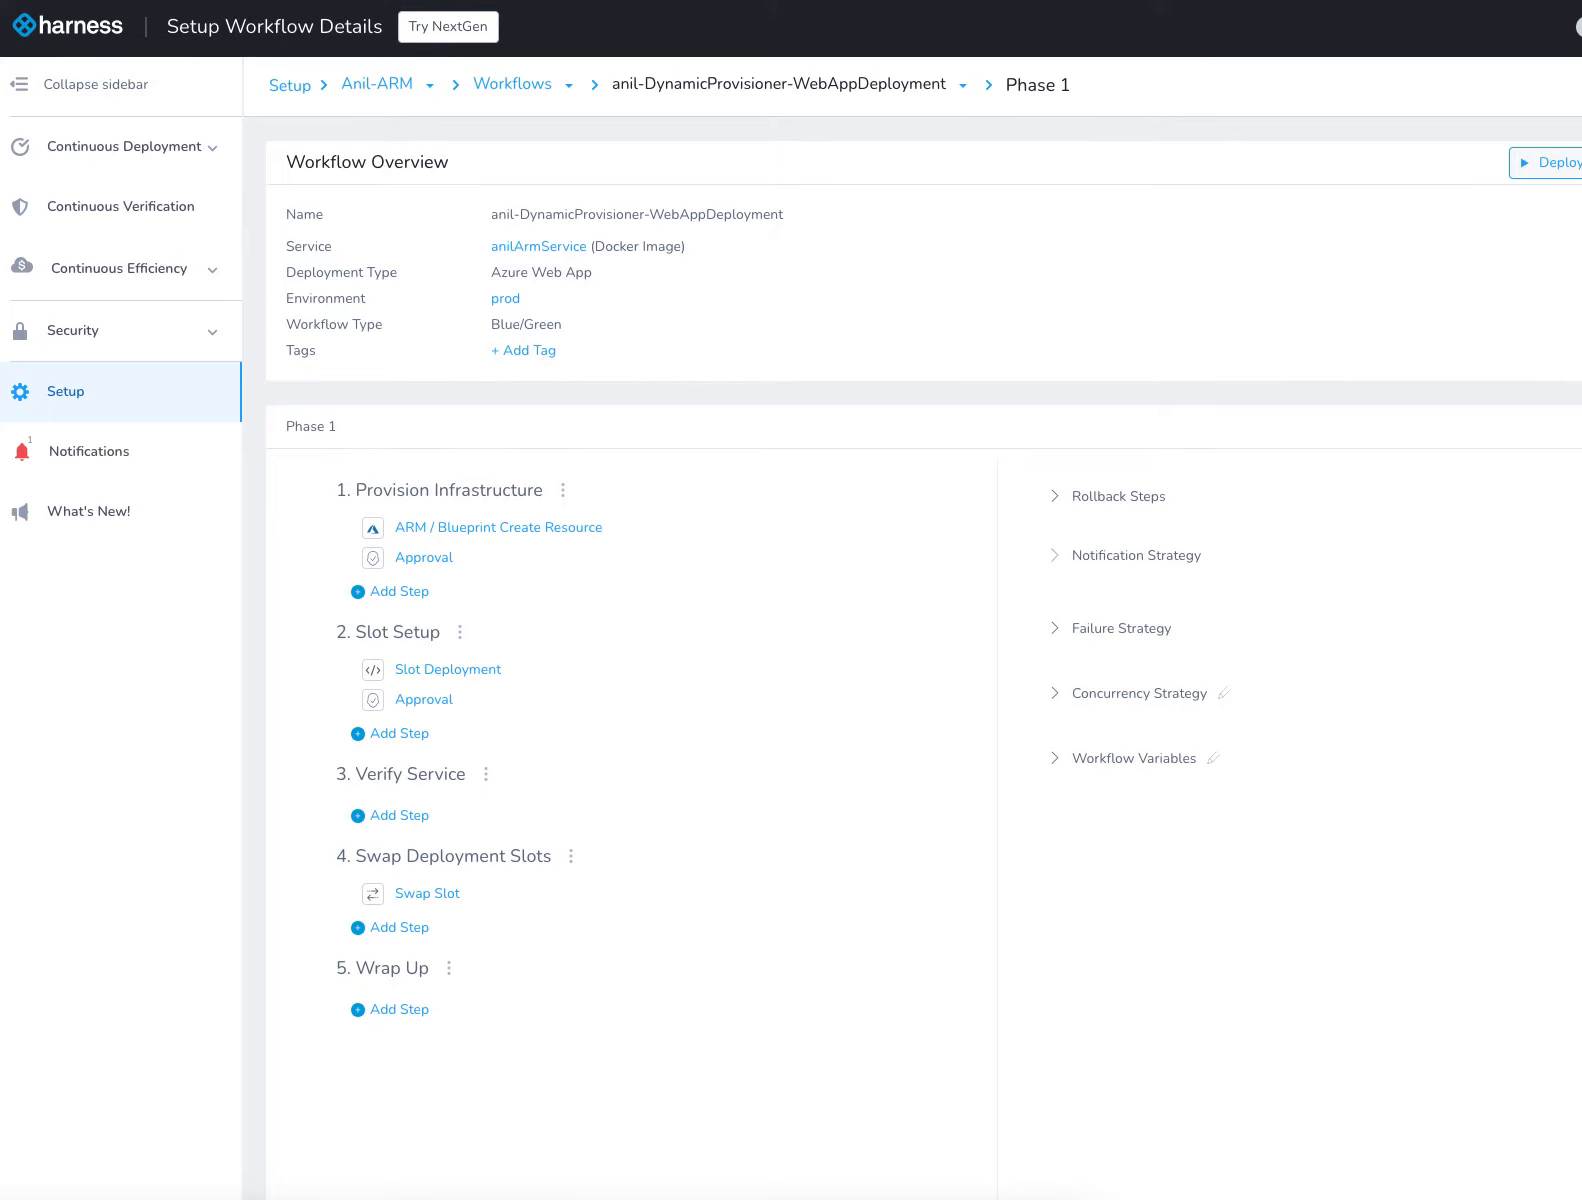
# Open the web app deployment workflow's general settings, check its infrastructure definition, and close them without submitting
pyautogui.click(1580, 163)
pyautogui.click(1560, 201)
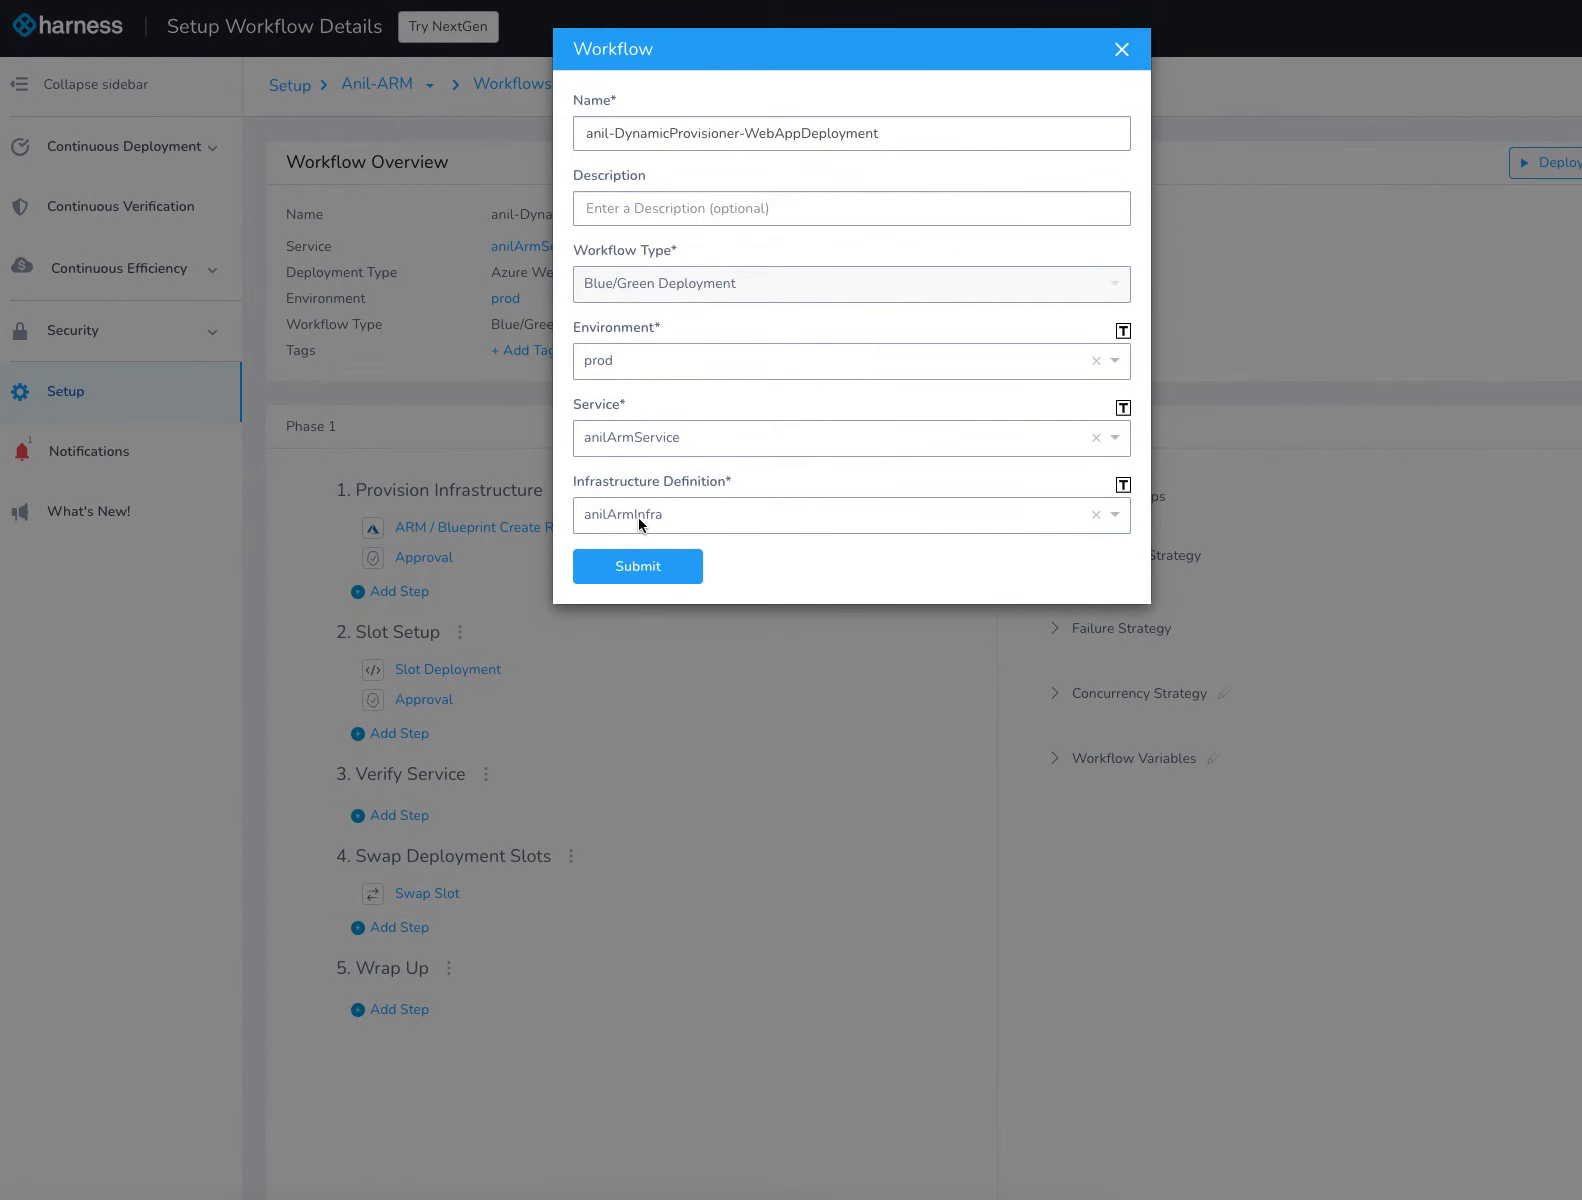
pyautogui.click(1121, 52)
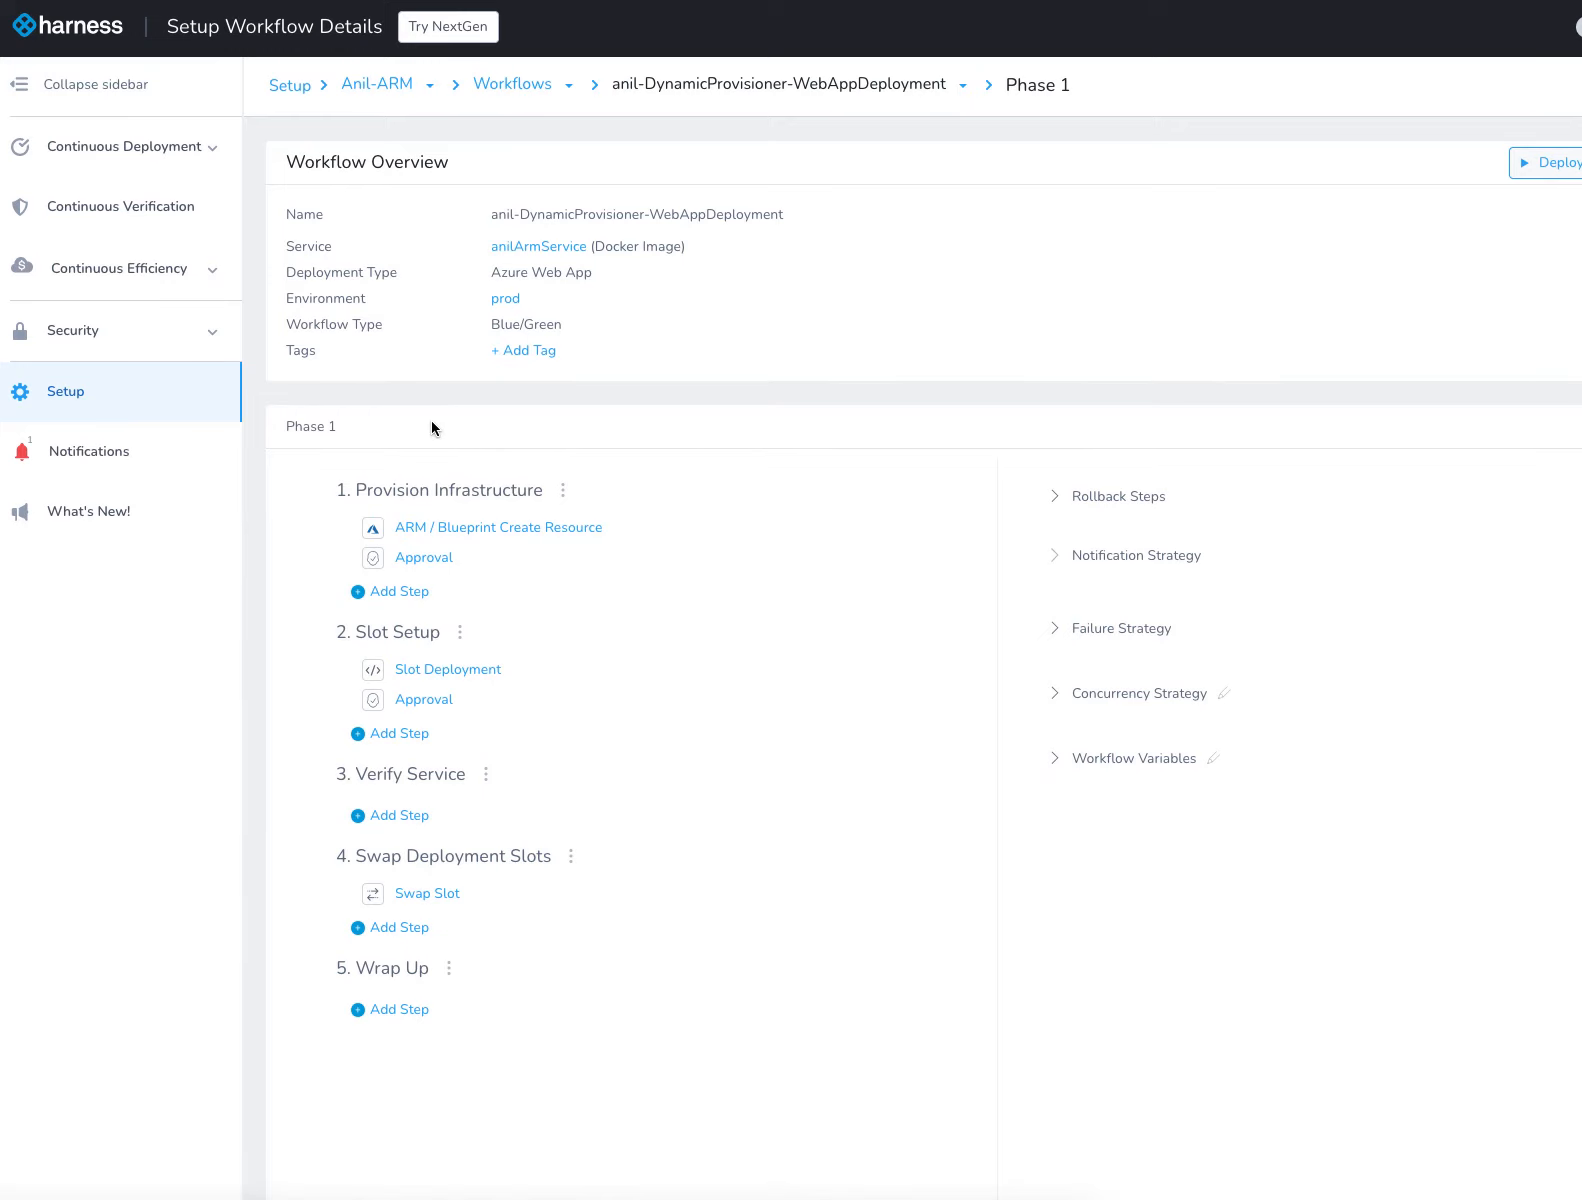
# Open the ARM / Blueprint Create Resource step and review its provisioner, cloud provider, subscription and resource group settings
pyautogui.moveTo(406, 531)
pyautogui.click(537, 529)
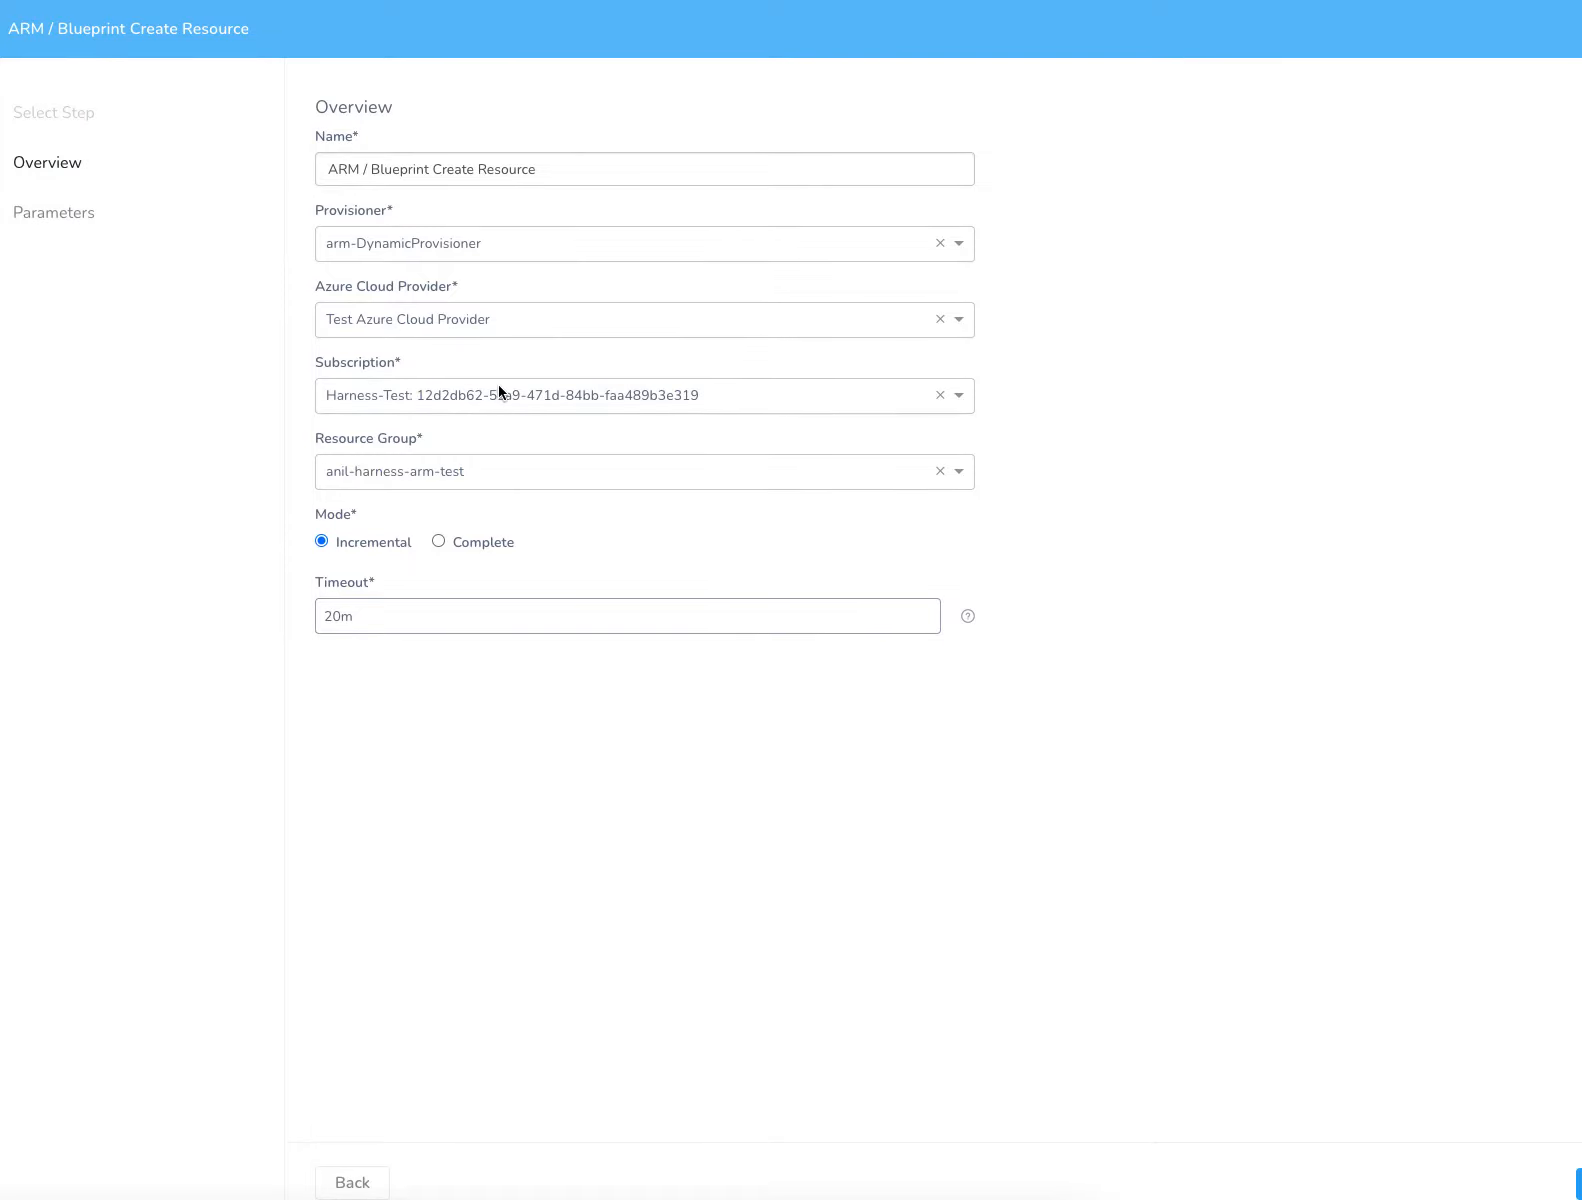
pyautogui.click(421, 479)
pyautogui.click(478, 447)
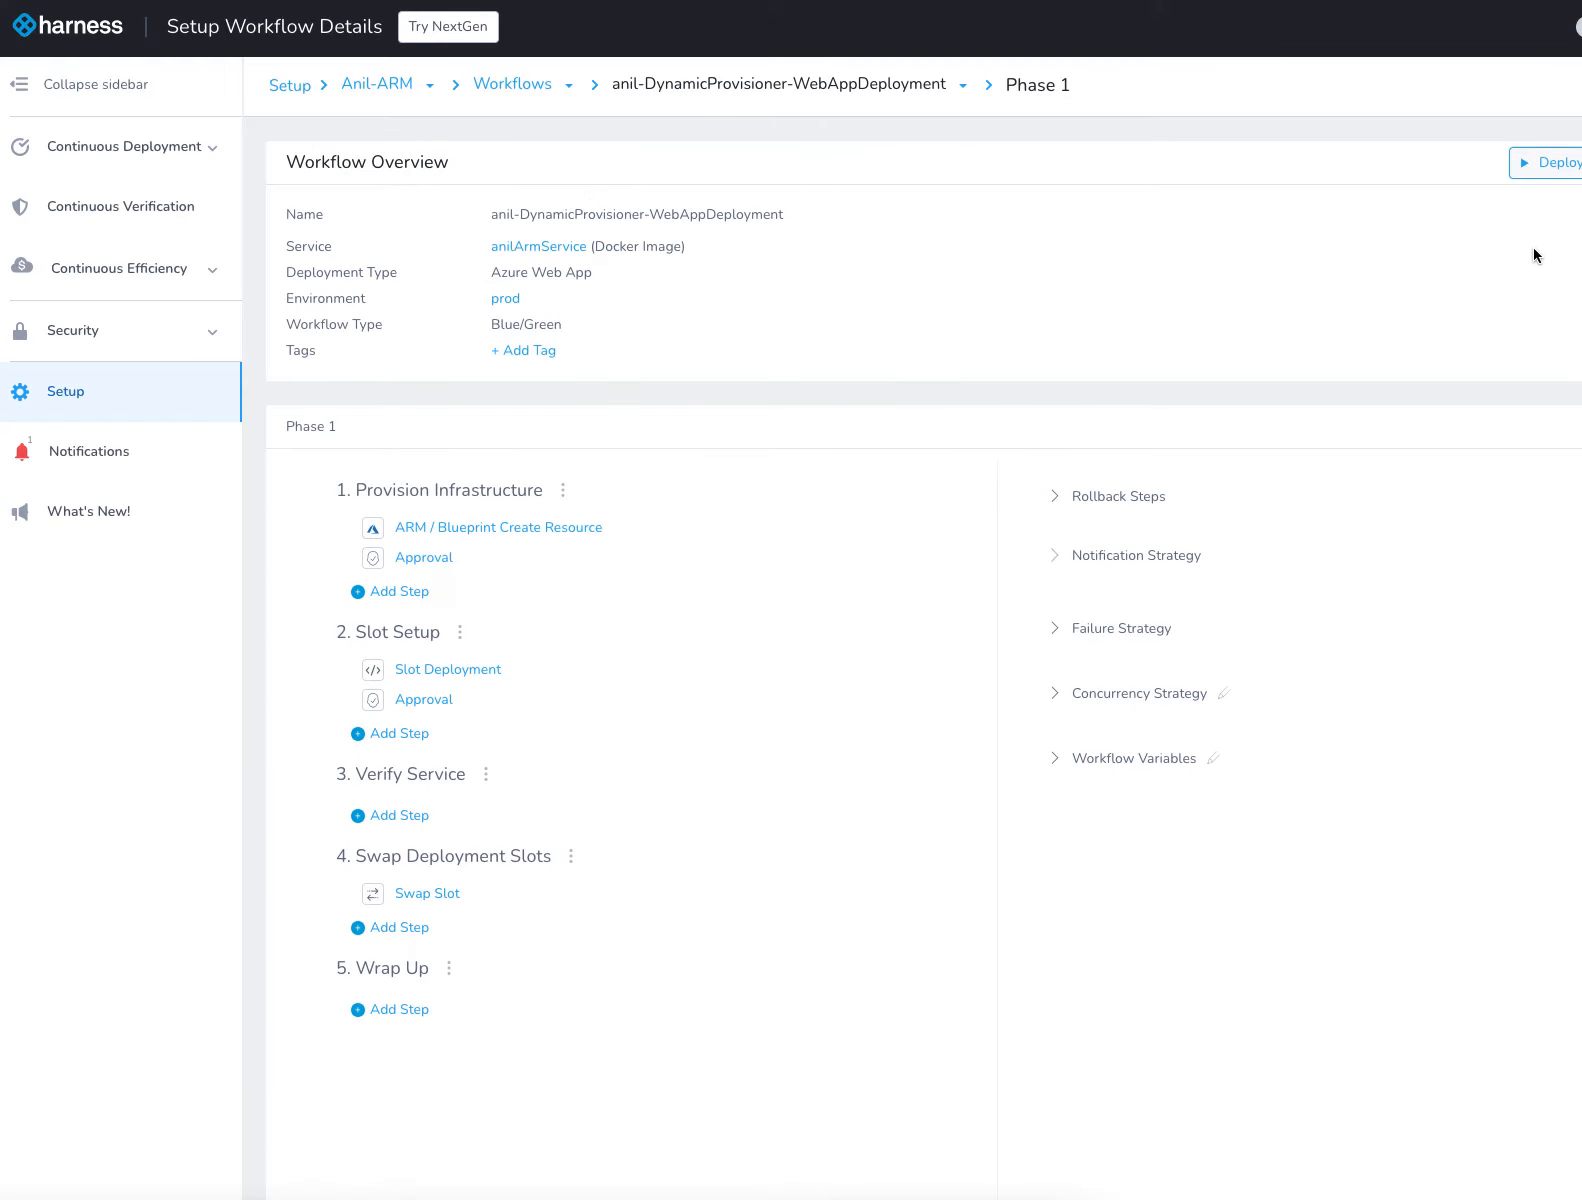
# Open the Slot Deployment step under Slot Setup and inspect its app service, deployment slot and target slot expressions
pyautogui.scroll(-3, 592, 660)
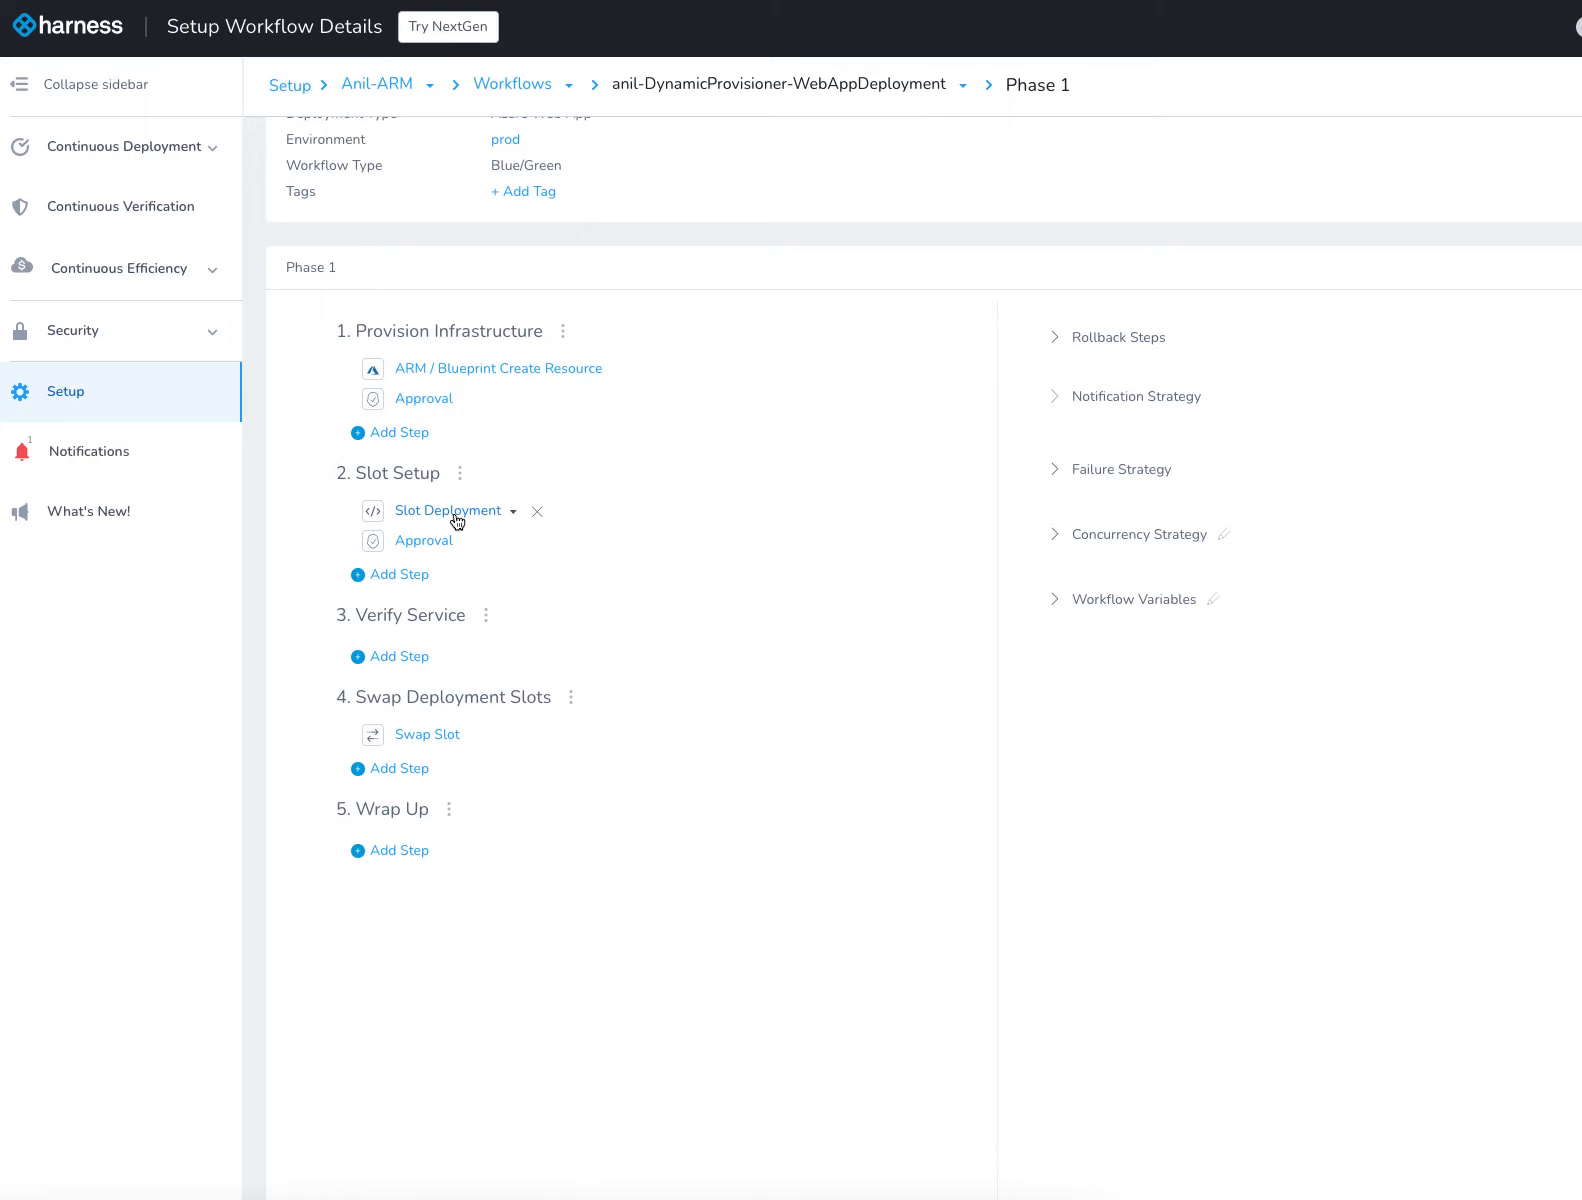
pyautogui.click(457, 515)
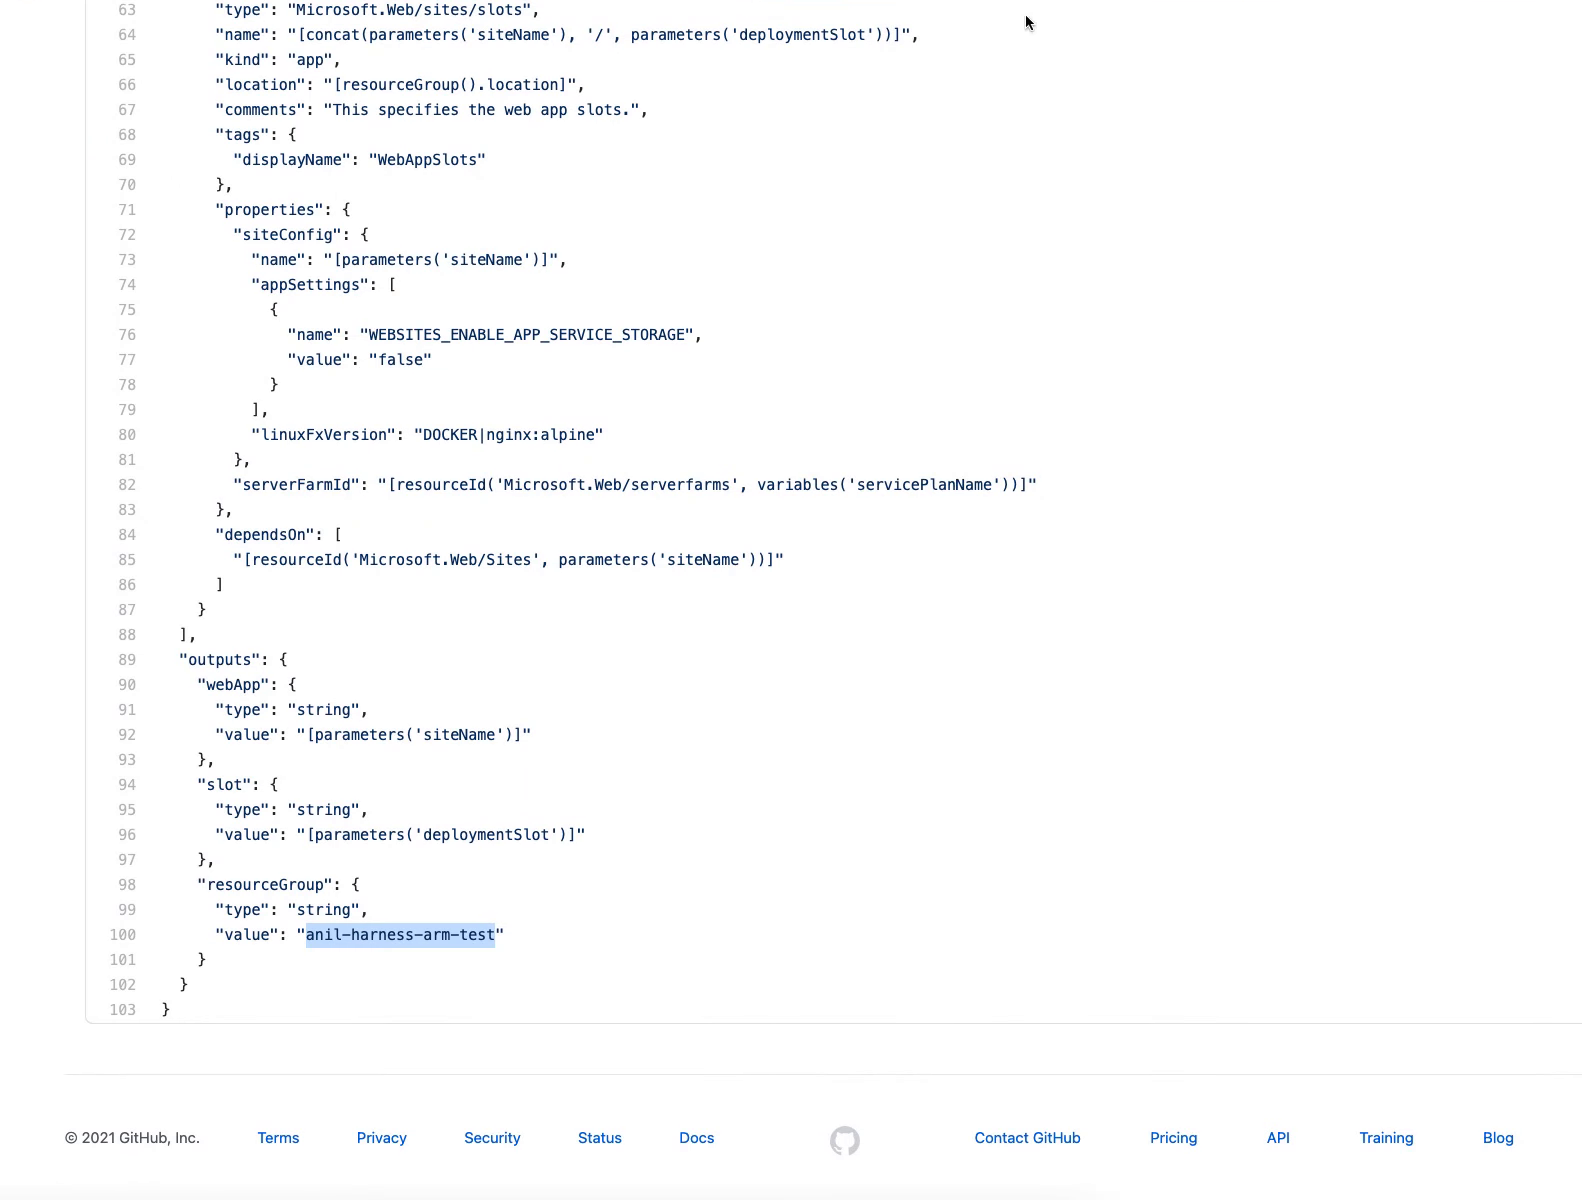
pyautogui.click(511, 875)
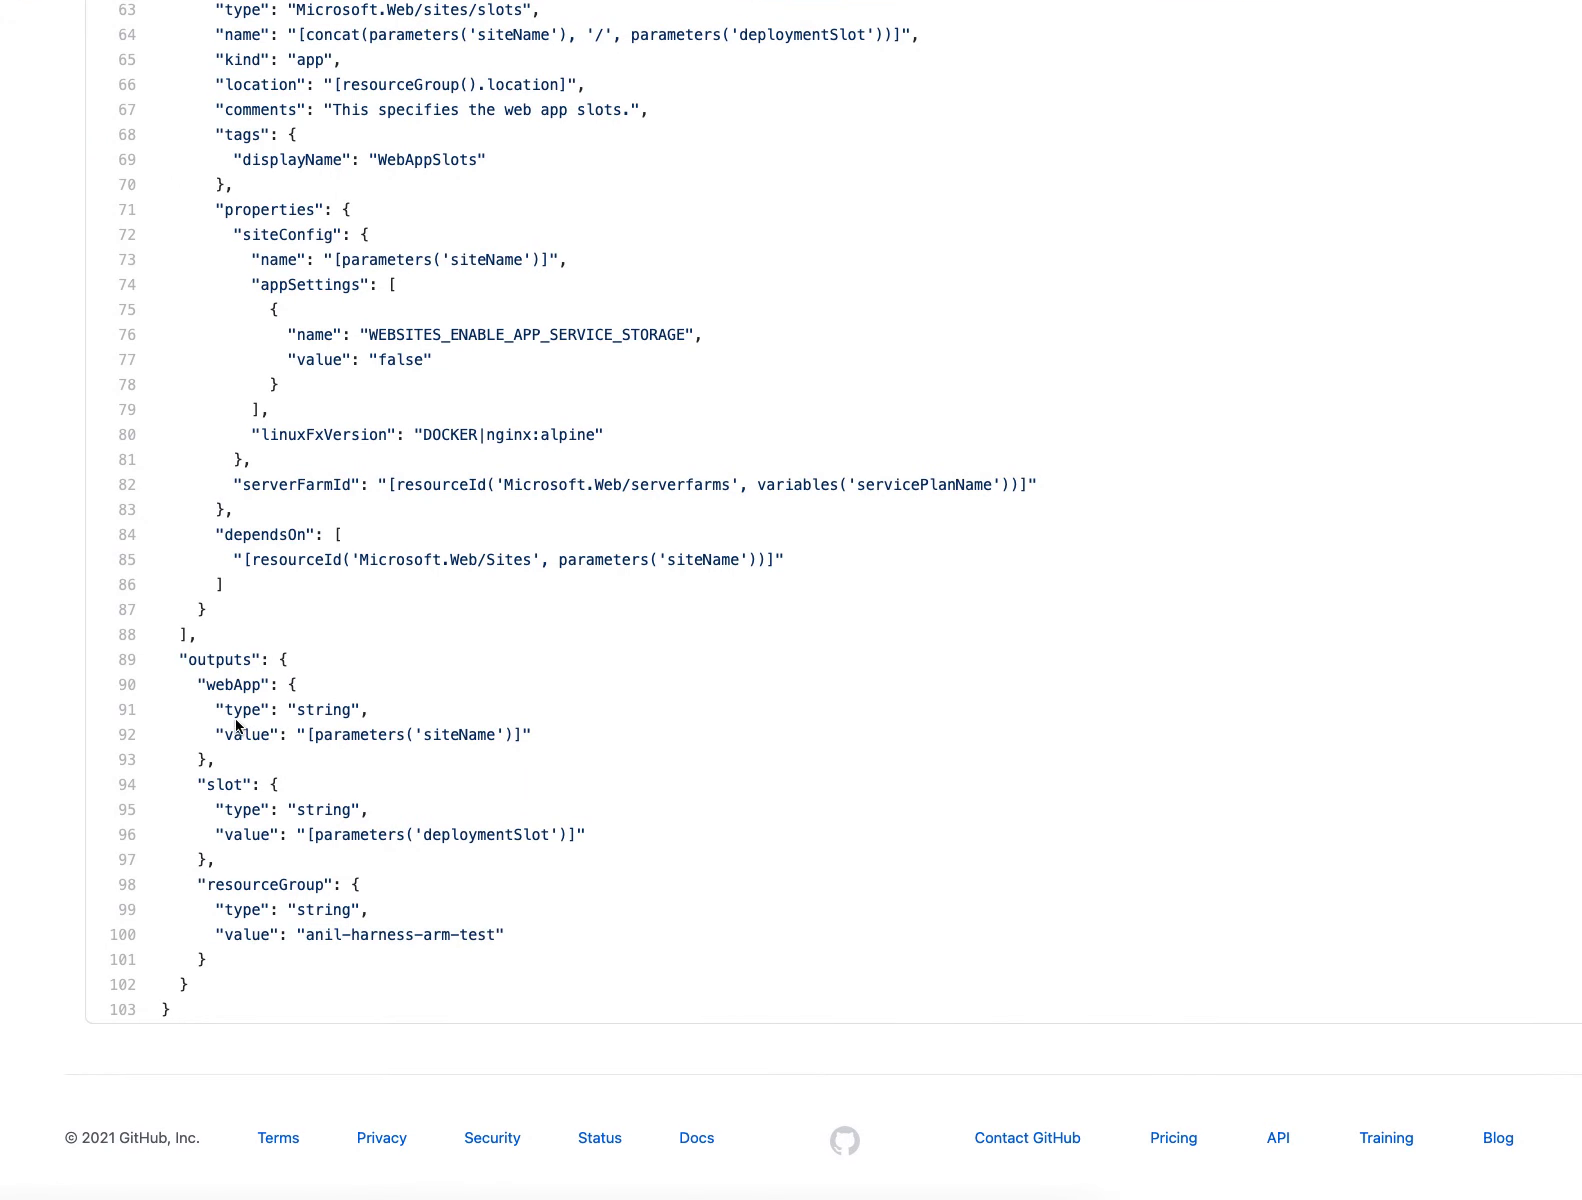
# Switch to GitHub and examine the webApp and slot outputs at the end of appservice.json
pyautogui.doubleClick(237, 686)
pyautogui.click(226, 781)
pyautogui.doubleClick(225, 784)
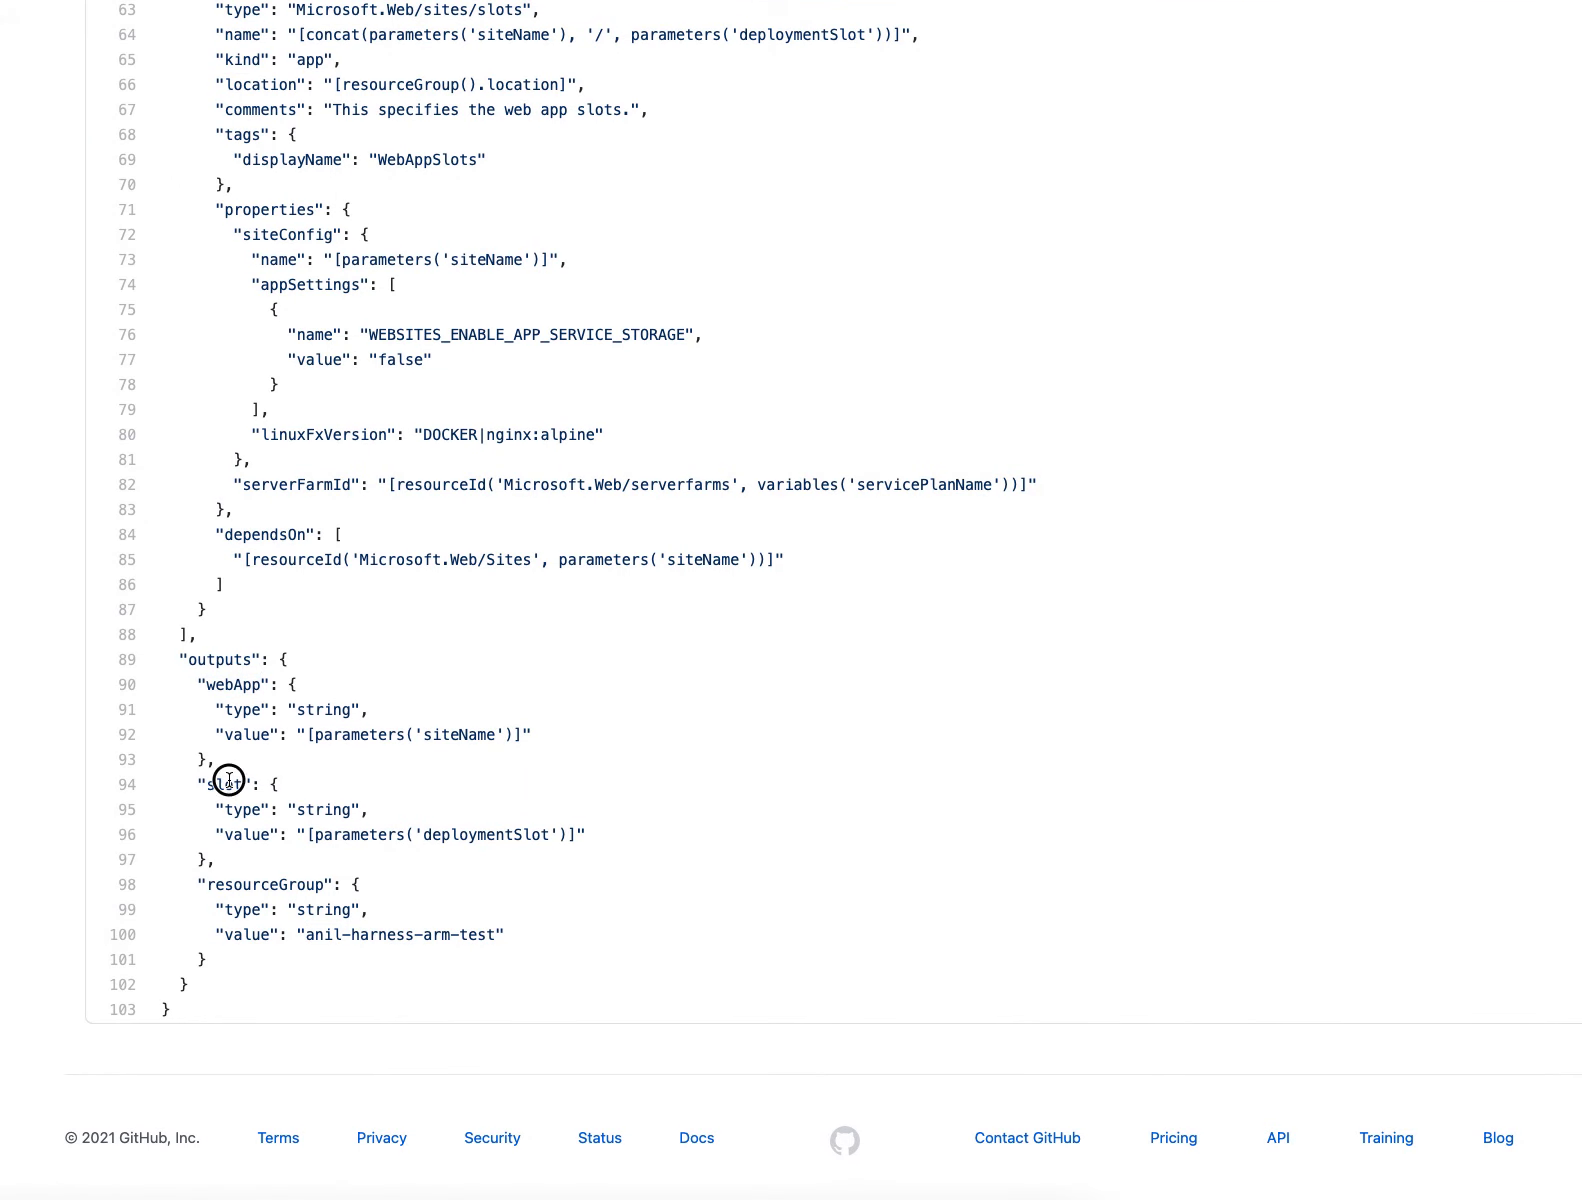
pyautogui.click(493, 826)
# Go up to the appservice folder in the repository and open appservice.Parameters.json
pyautogui.scroll(8, 655, 724)
pyautogui.scroll(10, 655, 724)
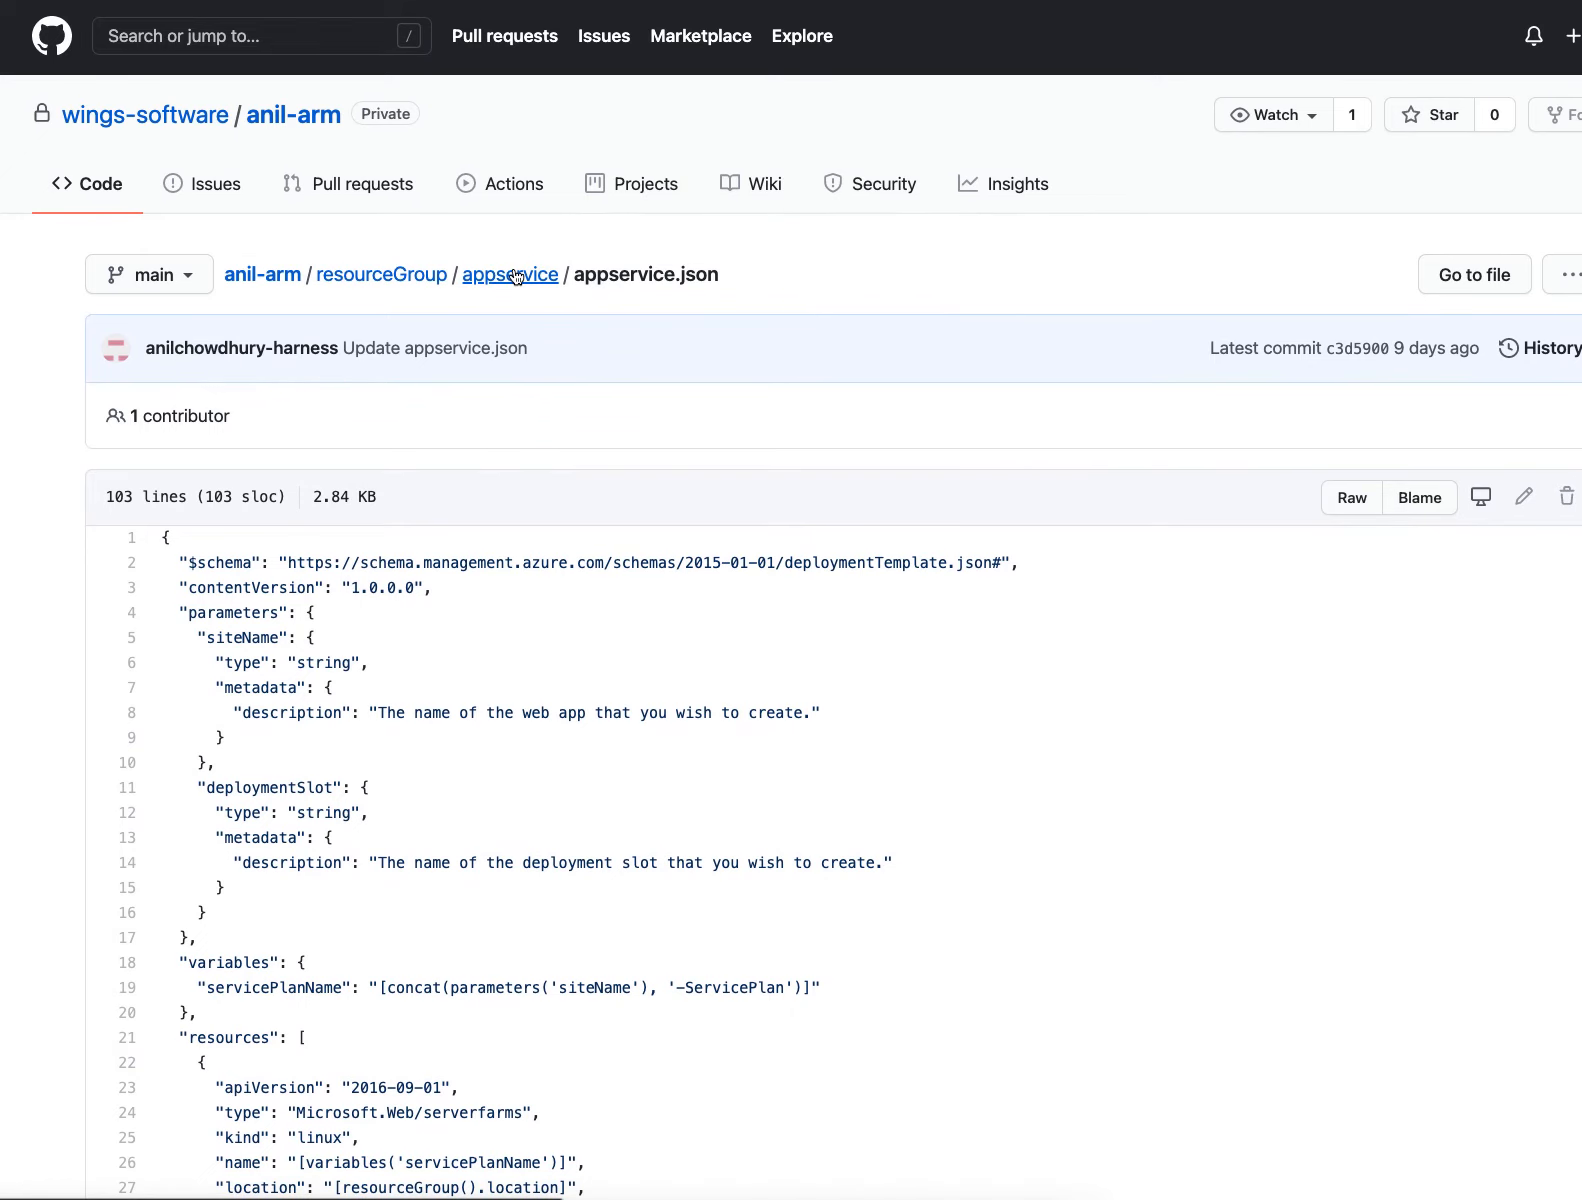
pyautogui.click(515, 277)
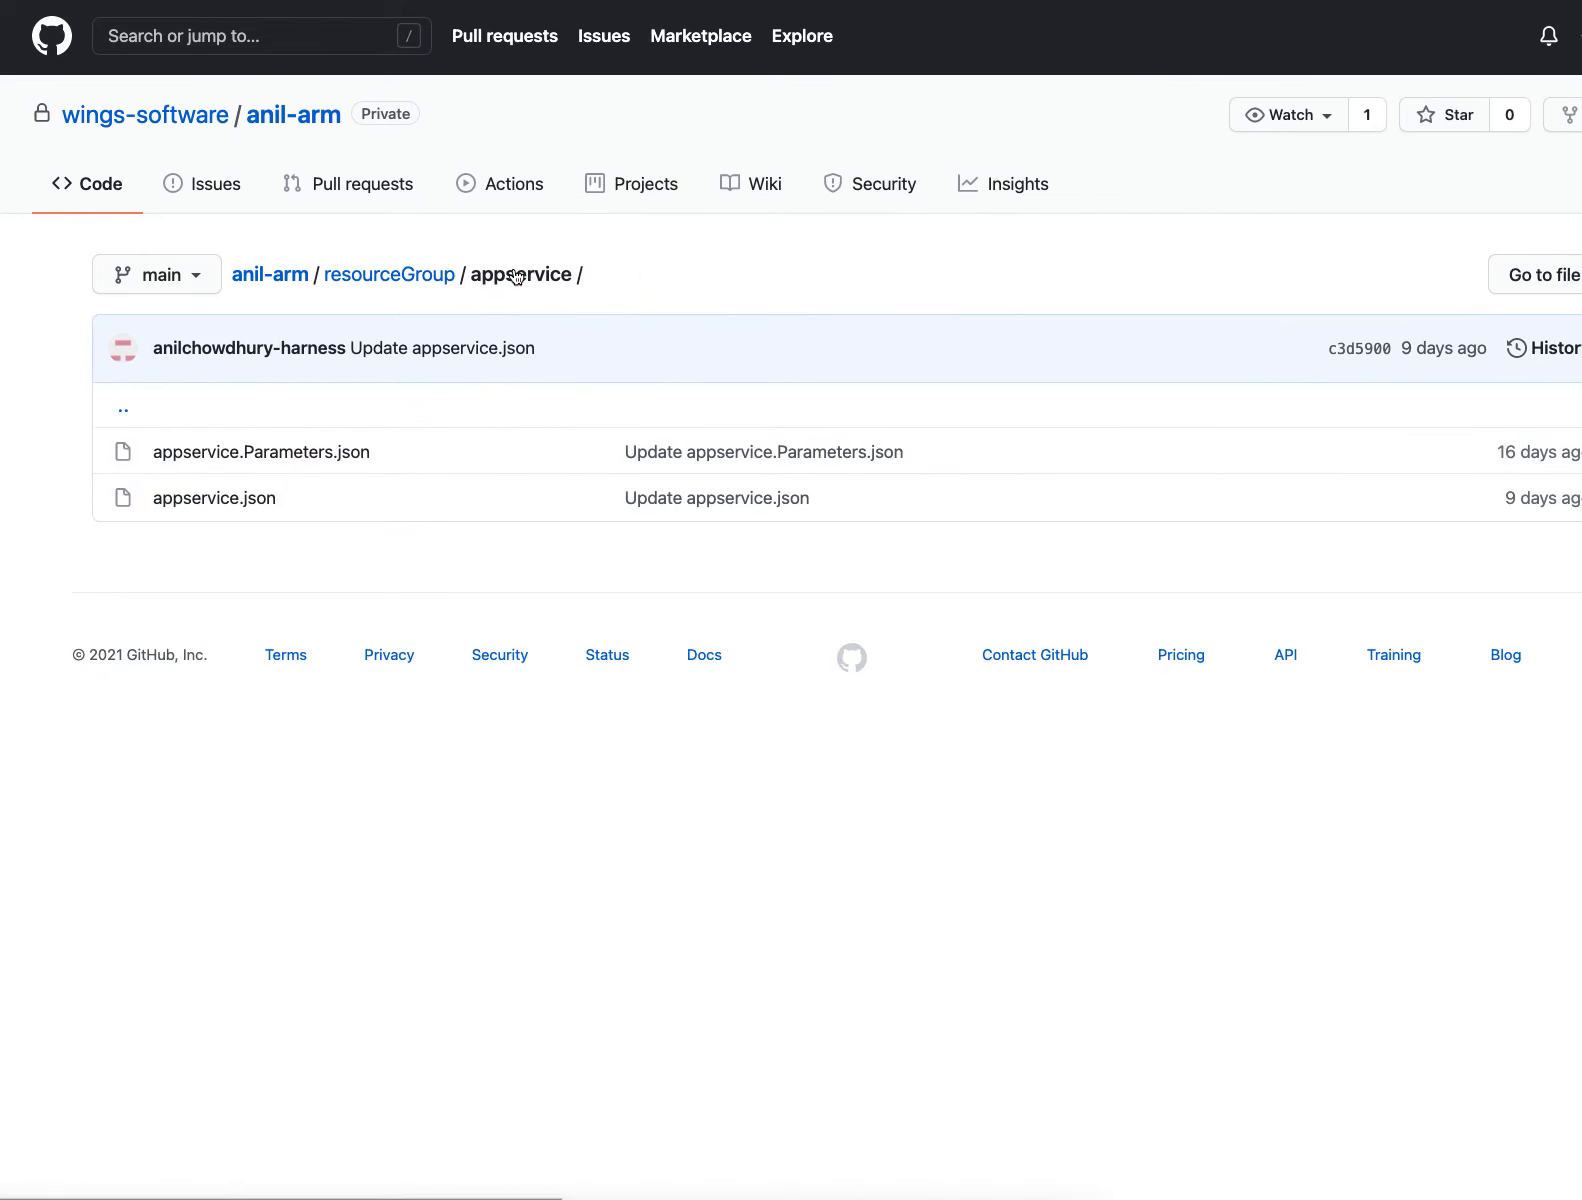
pyautogui.click(252, 453)
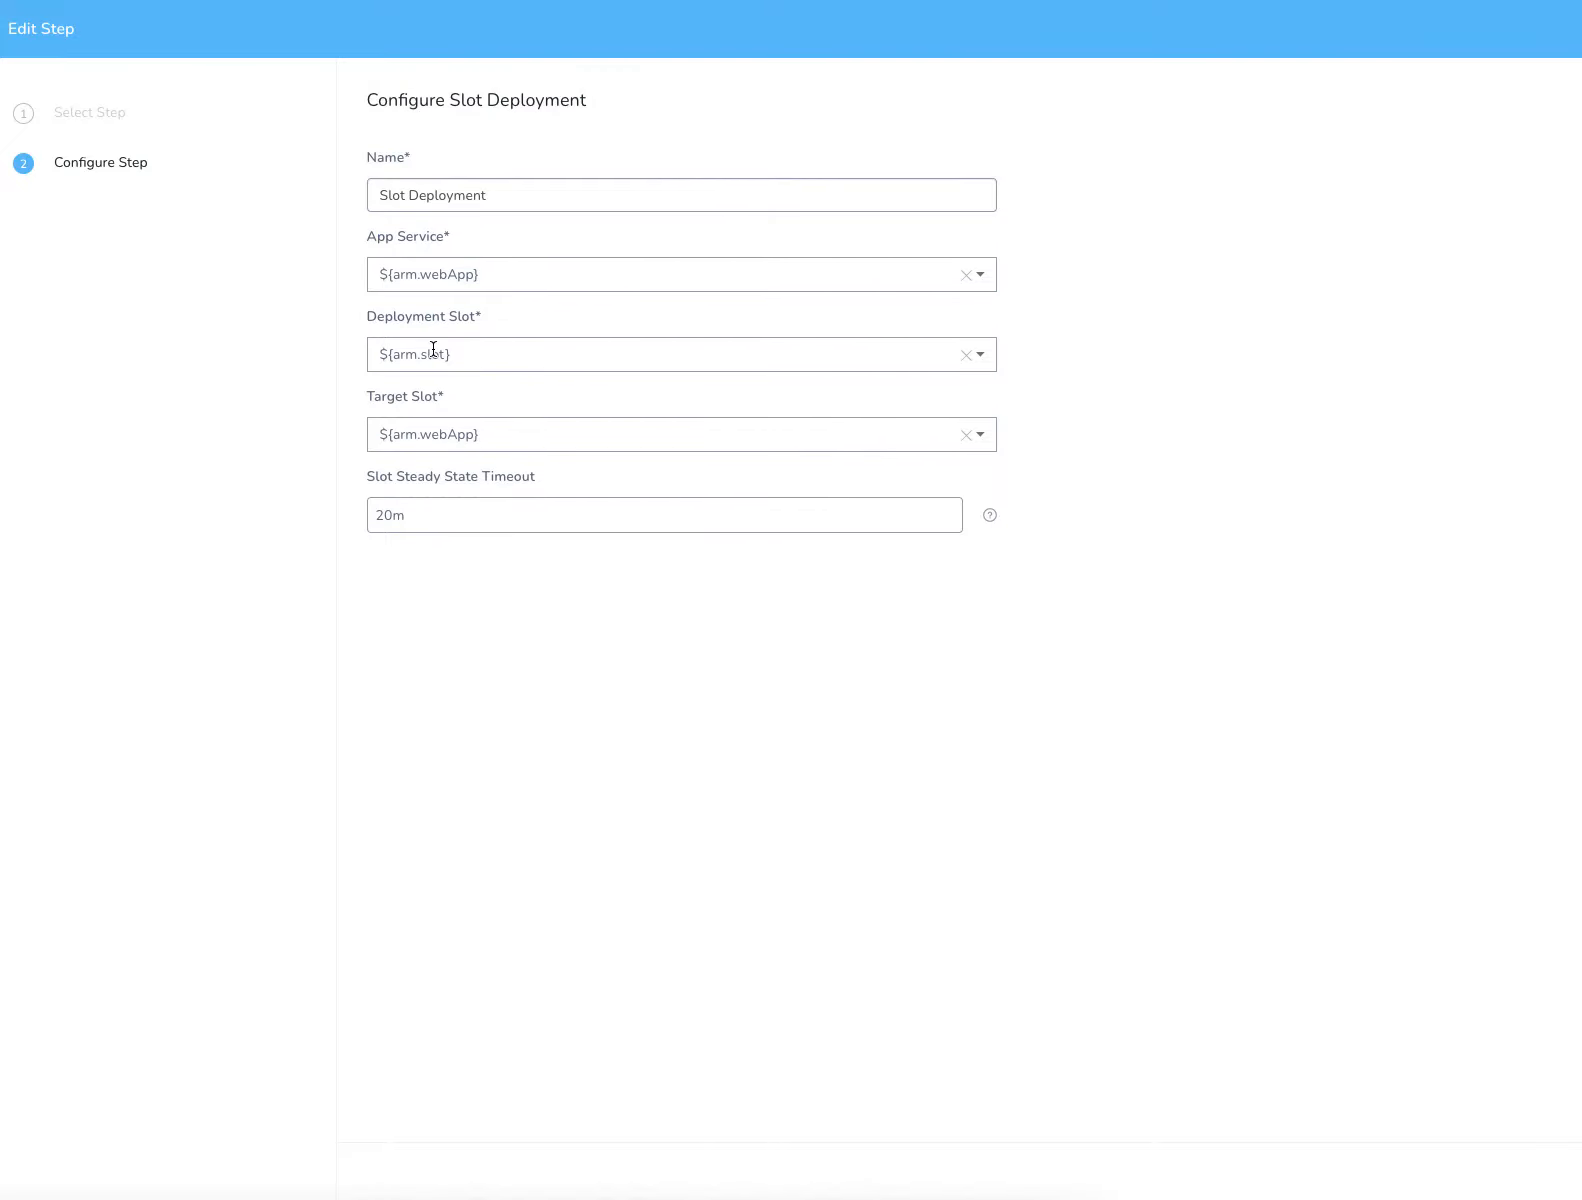
# Return to Harness, recheck the Slot Deployment step's app service and slot expressions, and go back to the workflow overview
pyautogui.click(446, 268)
pyautogui.click(501, 379)
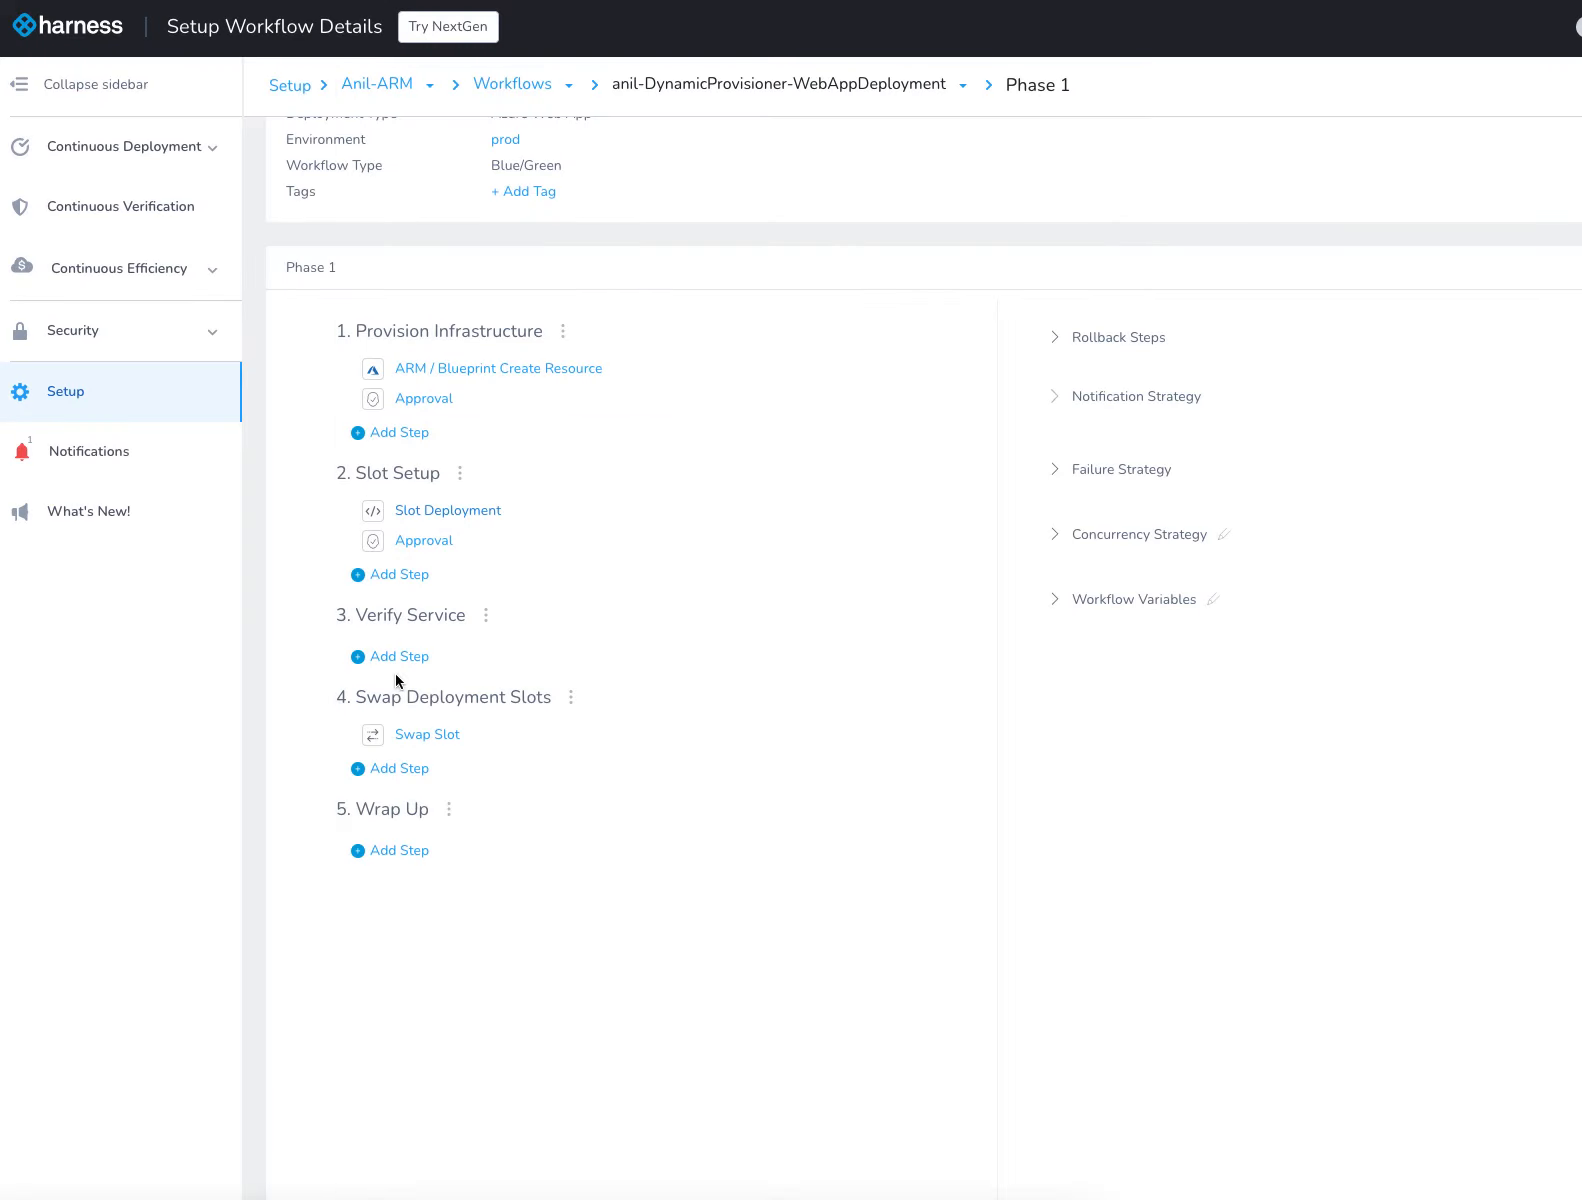
pyautogui.scroll(2, 764, 673)
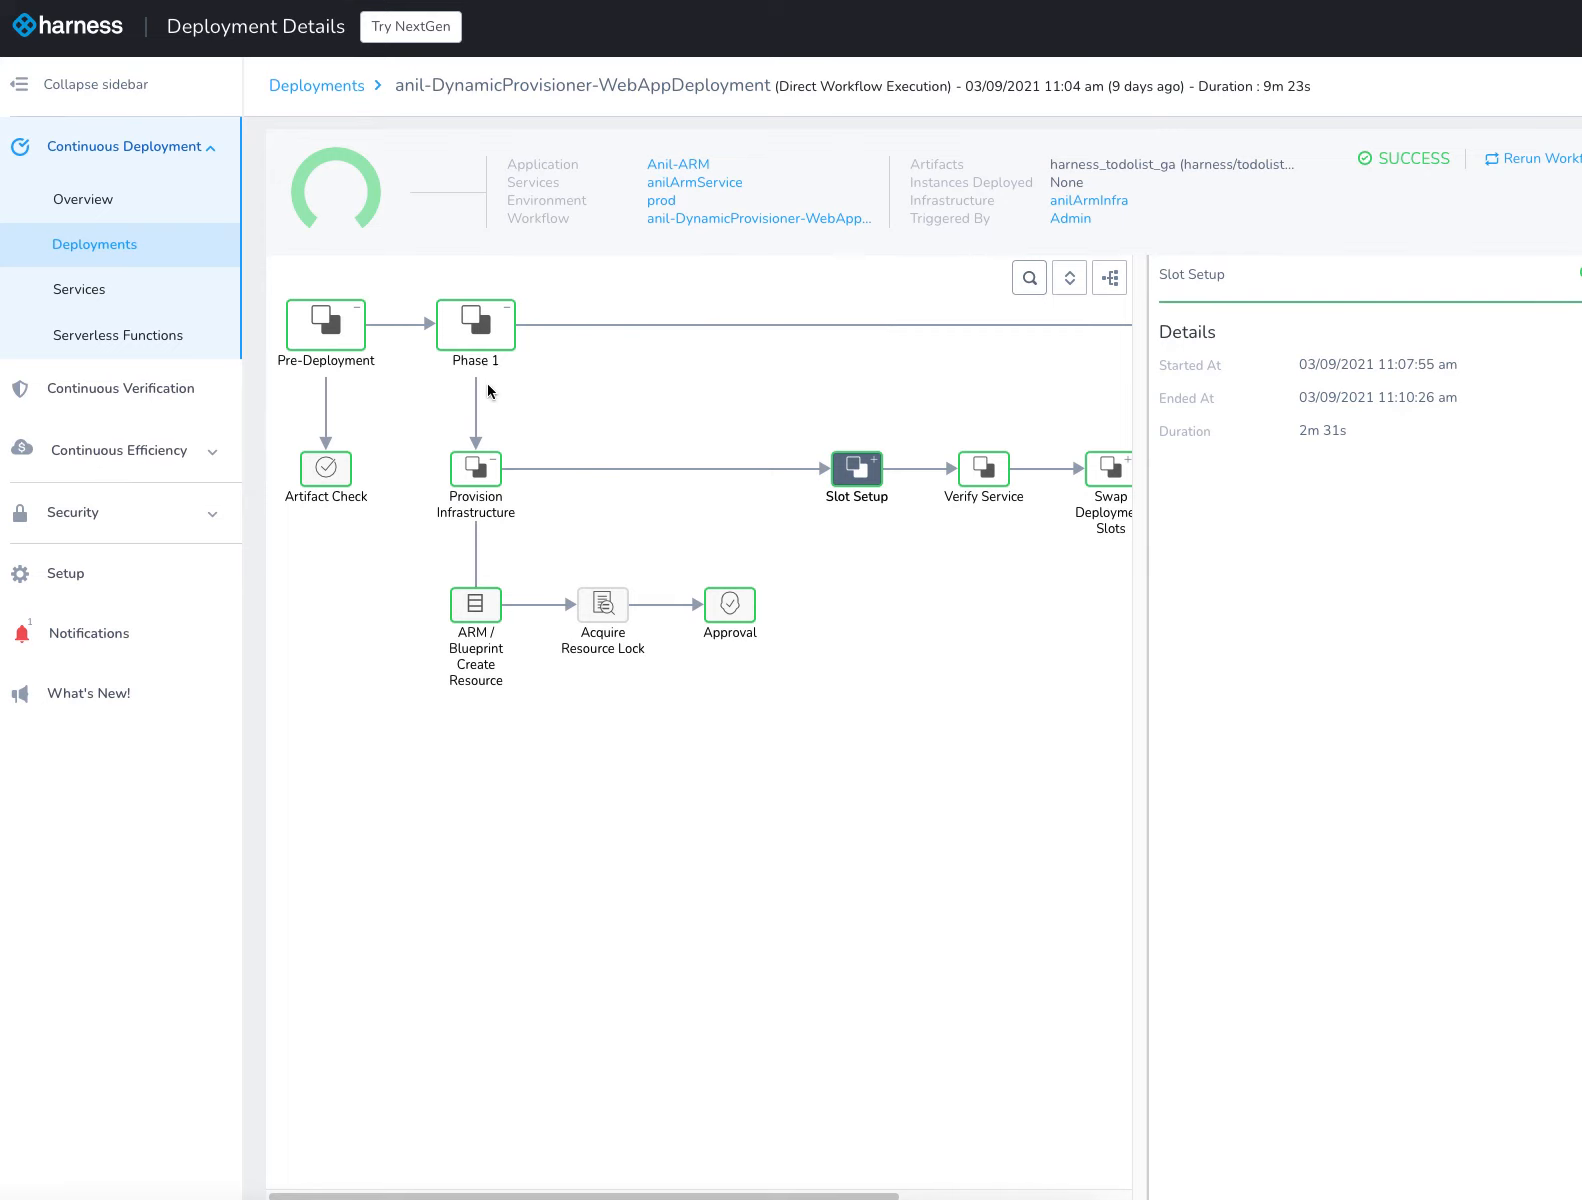
# In the workflow's deployment details, review the ARM / Blueprint Create Resource logs, expanding Execute ARM Deployment and ARM Deployment Steady state
pyautogui.click(476, 655)
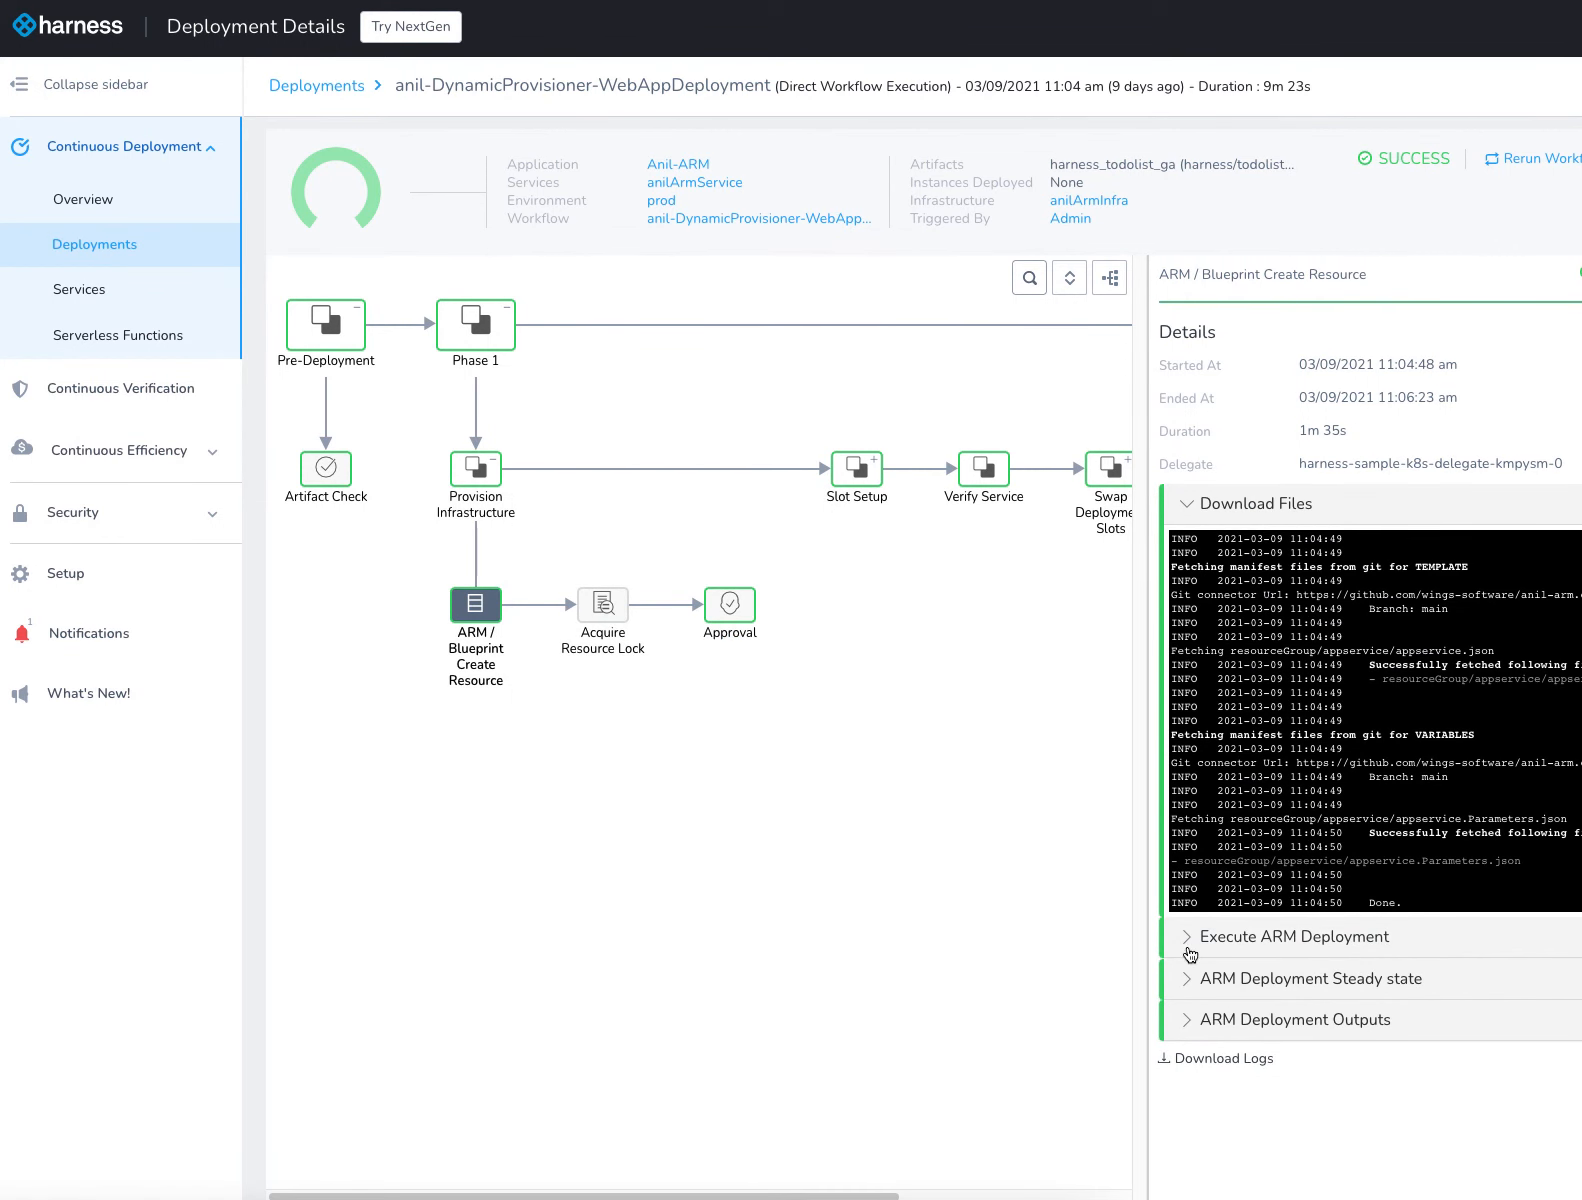
pyautogui.click(1192, 980)
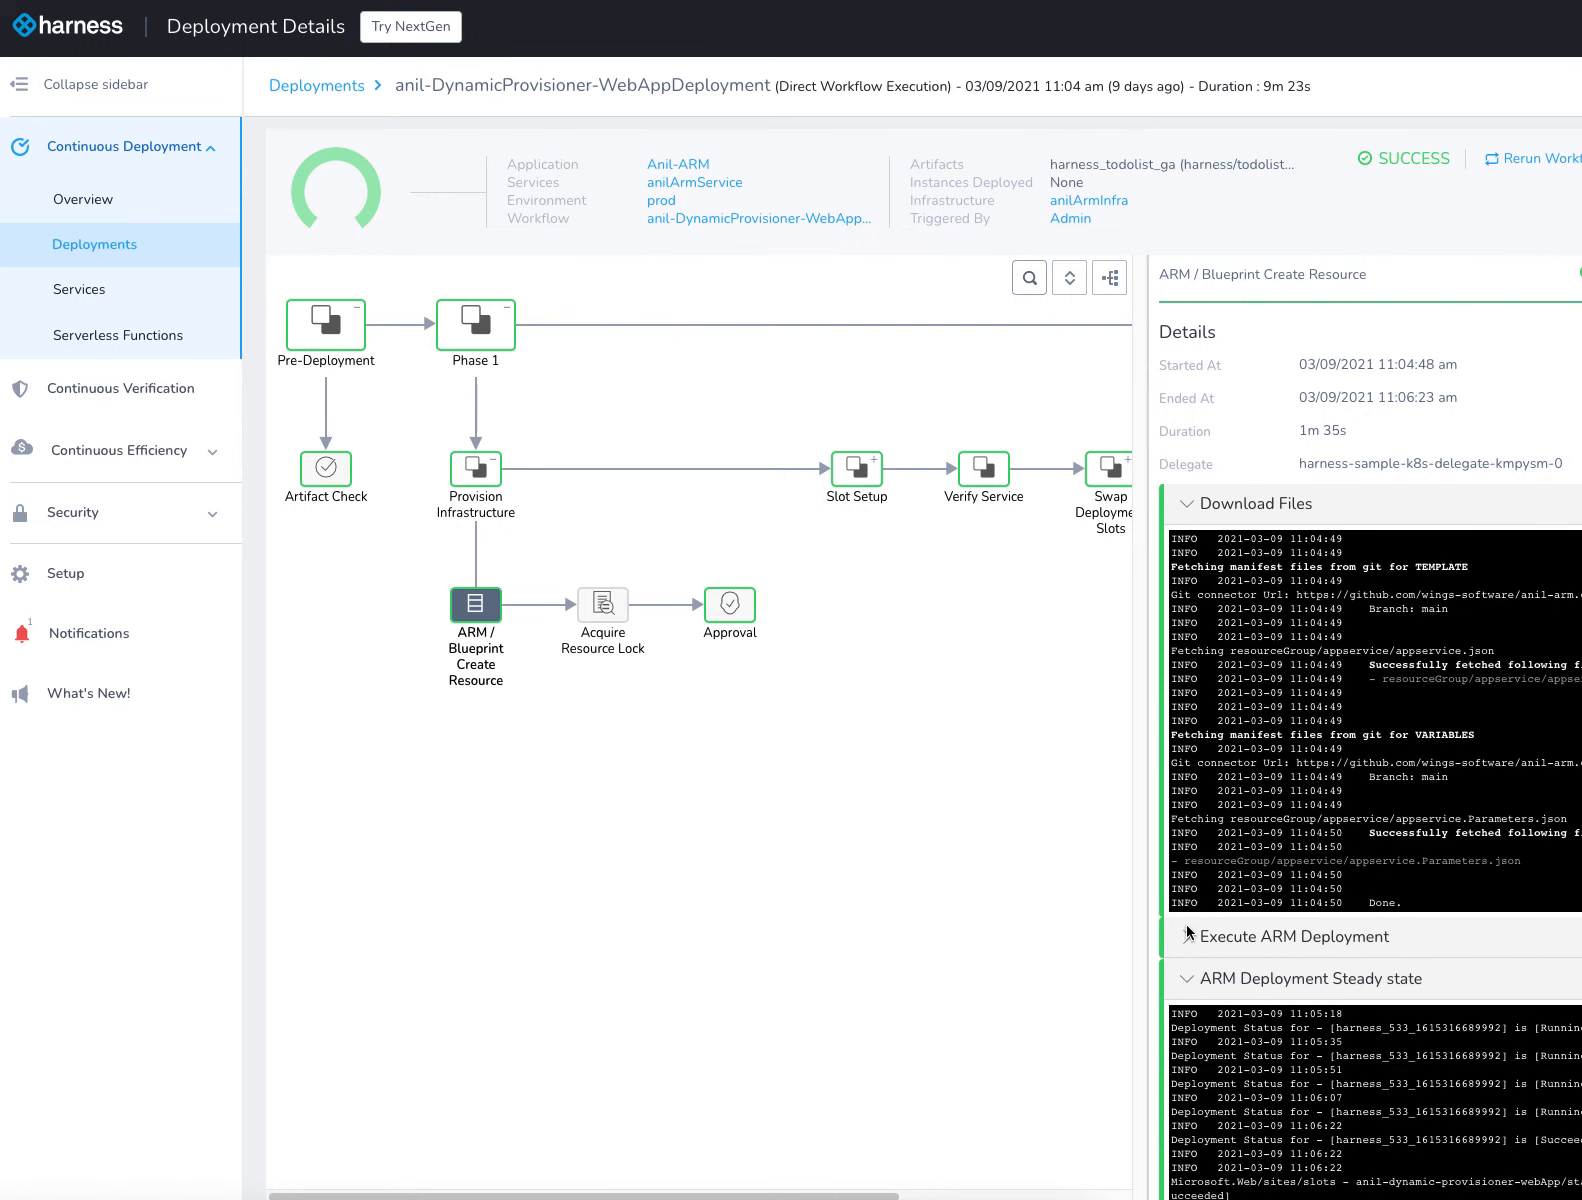
pyautogui.click(1190, 938)
pyautogui.scroll(-4, 1189, 943)
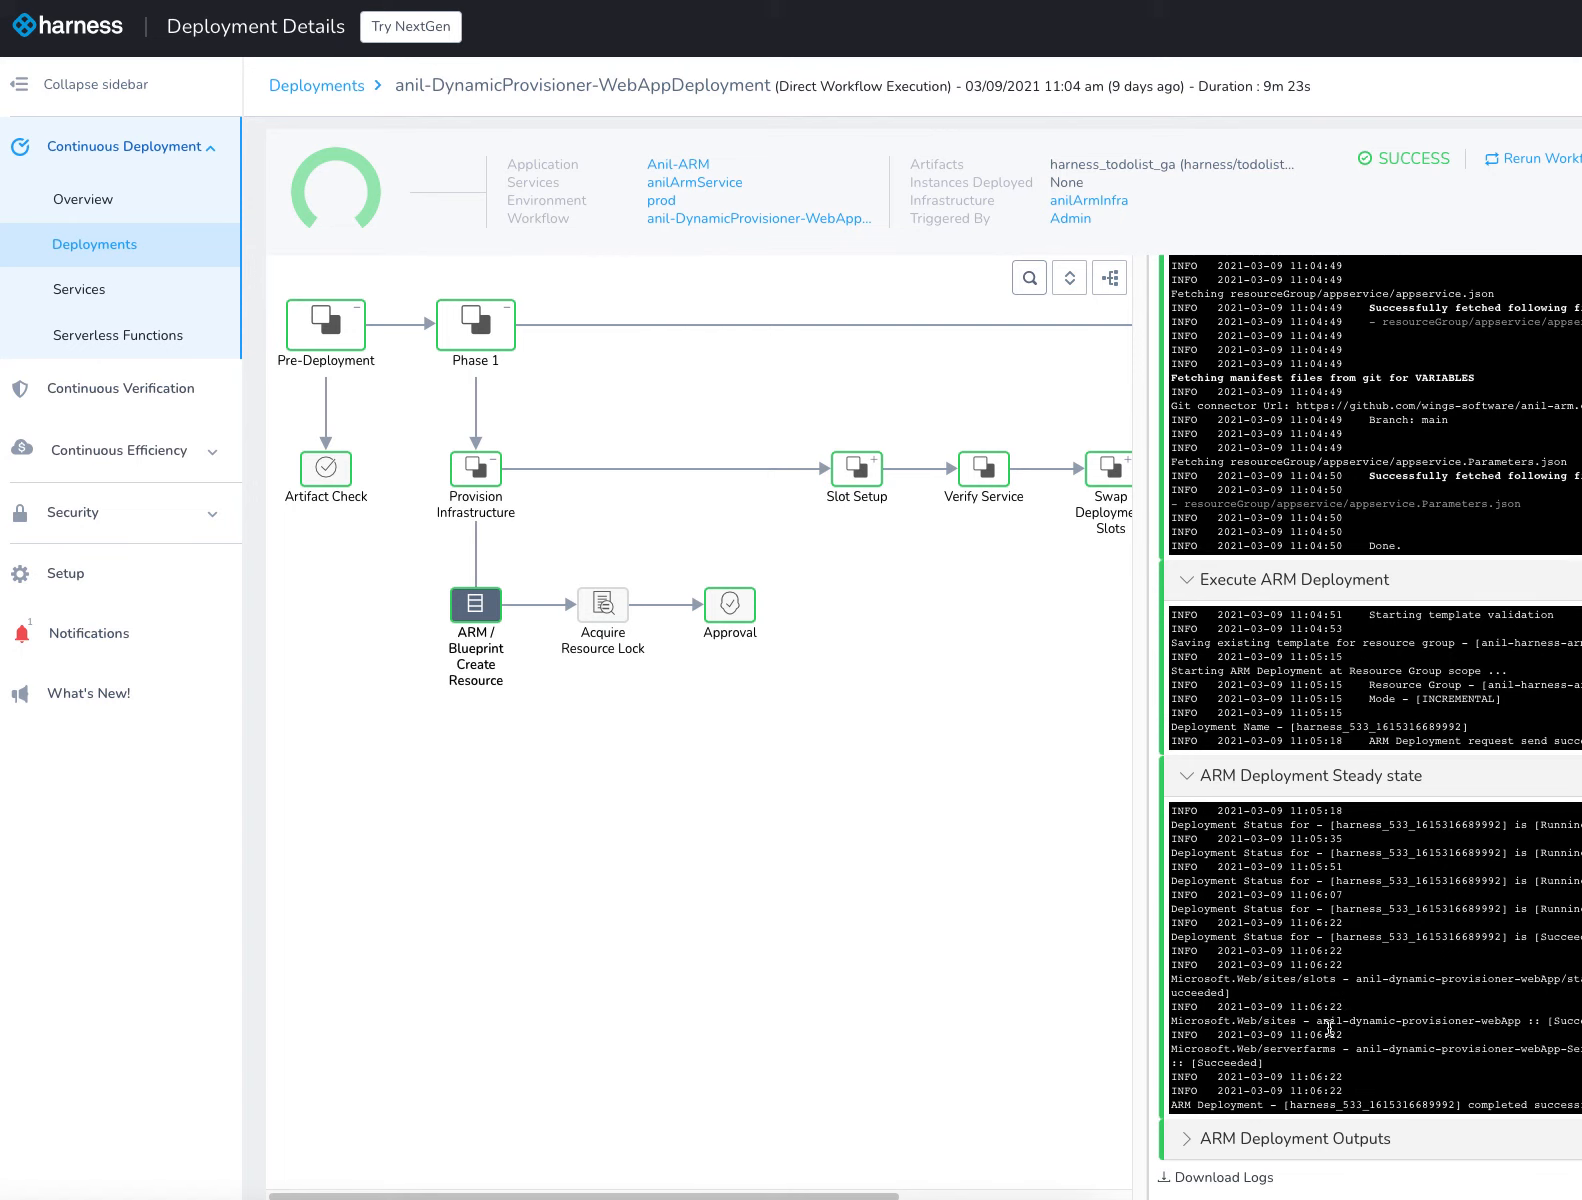
# Expand the Slot Setup stage in the execution graph and review the Slot Deployment details and logs
pyautogui.hscroll(3, 748, 536)
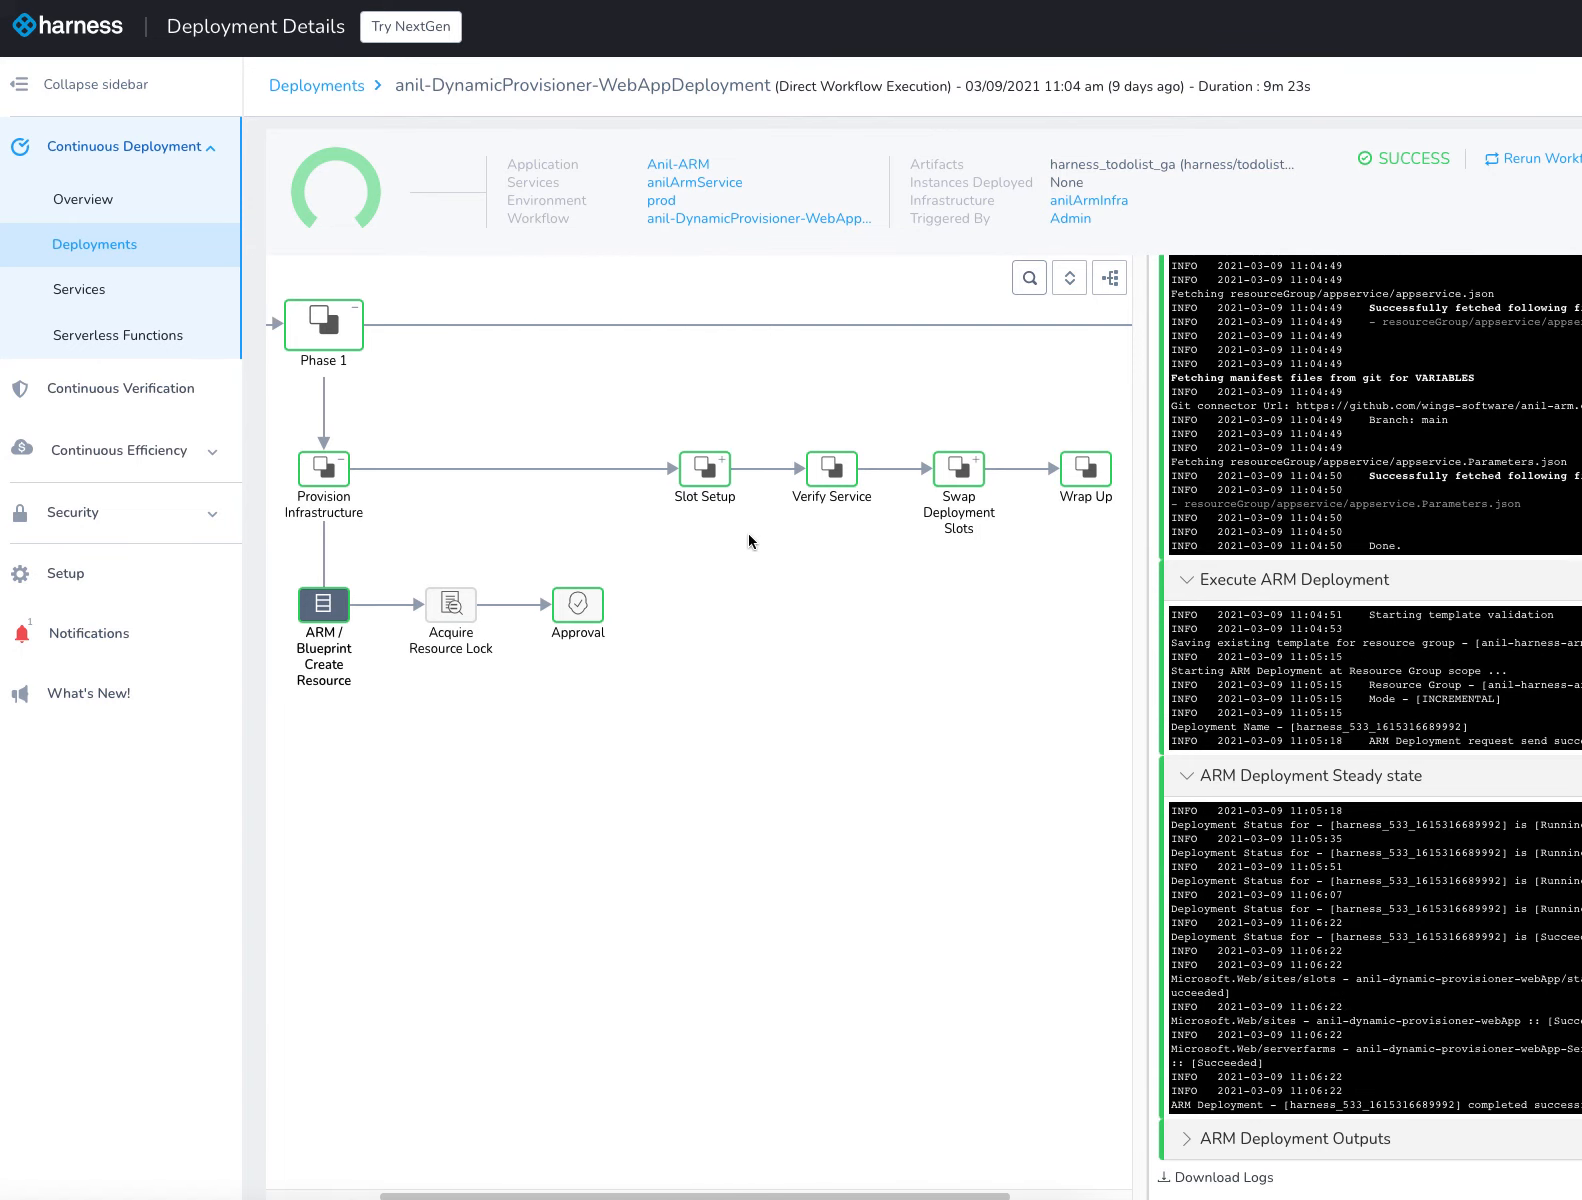
pyautogui.click(705, 468)
pyautogui.click(703, 606)
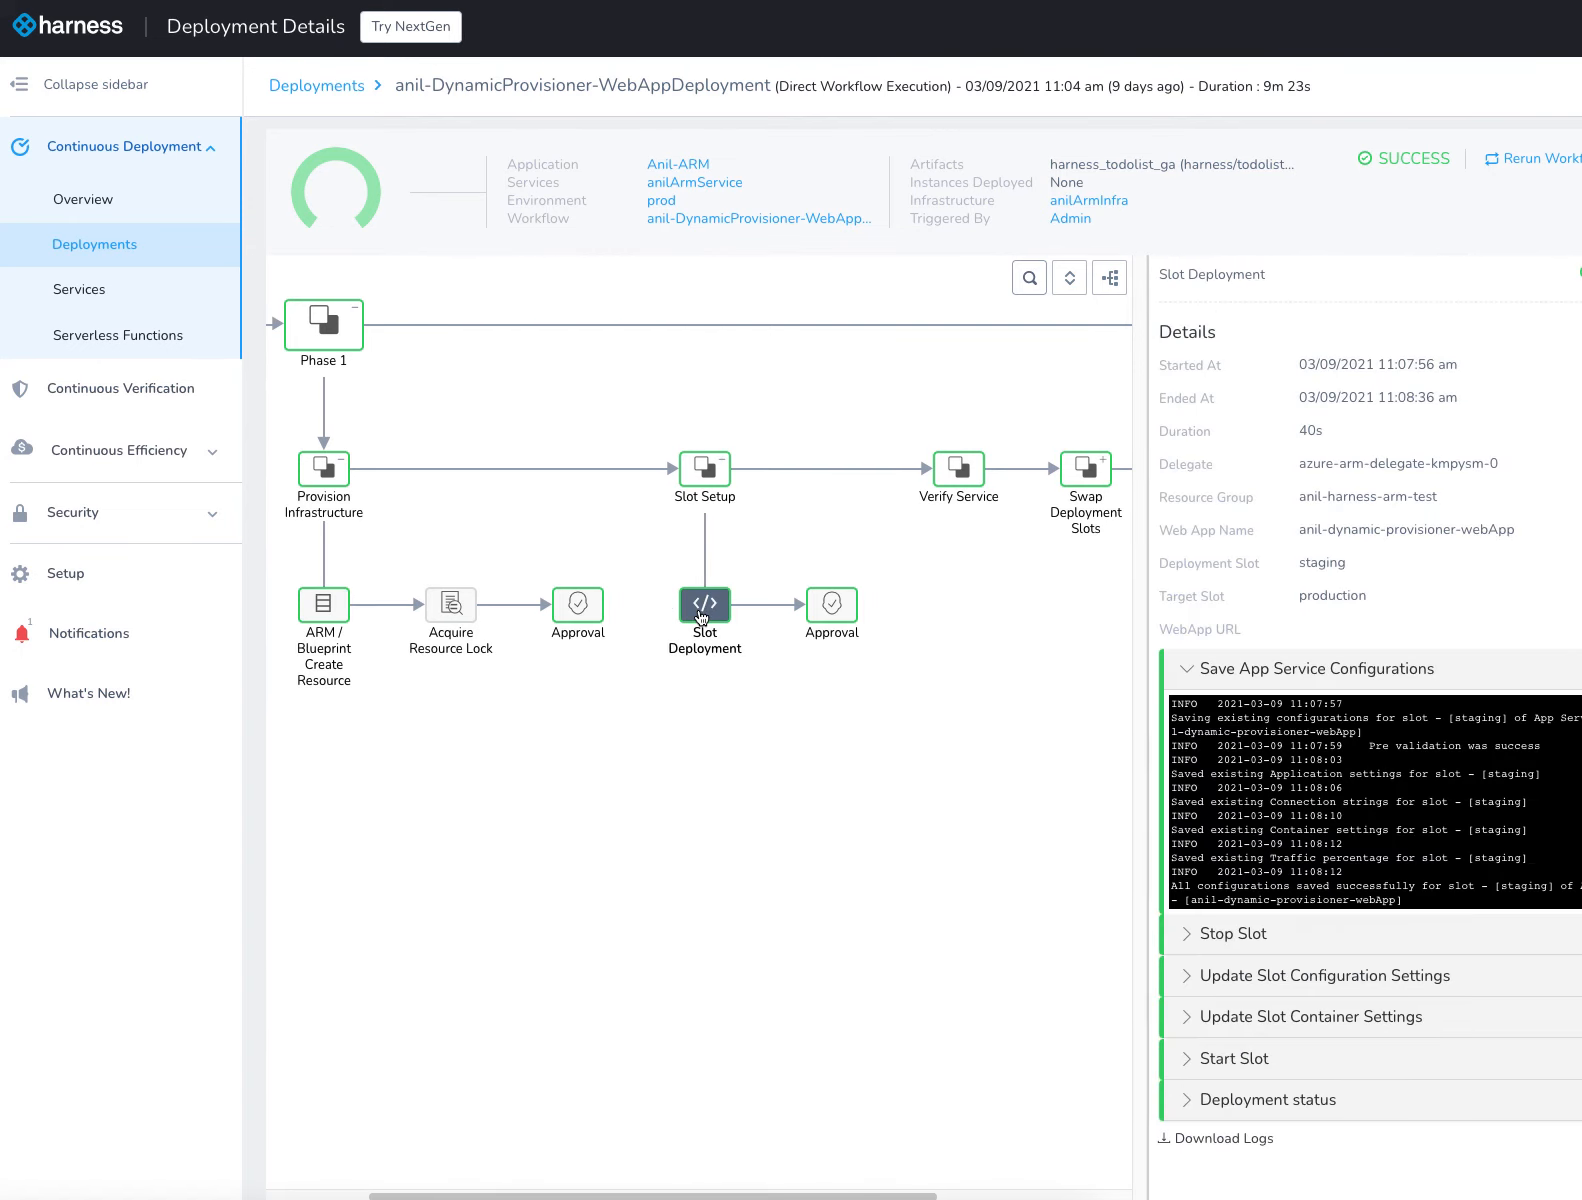
pyautogui.scroll(-1, 1329, 818)
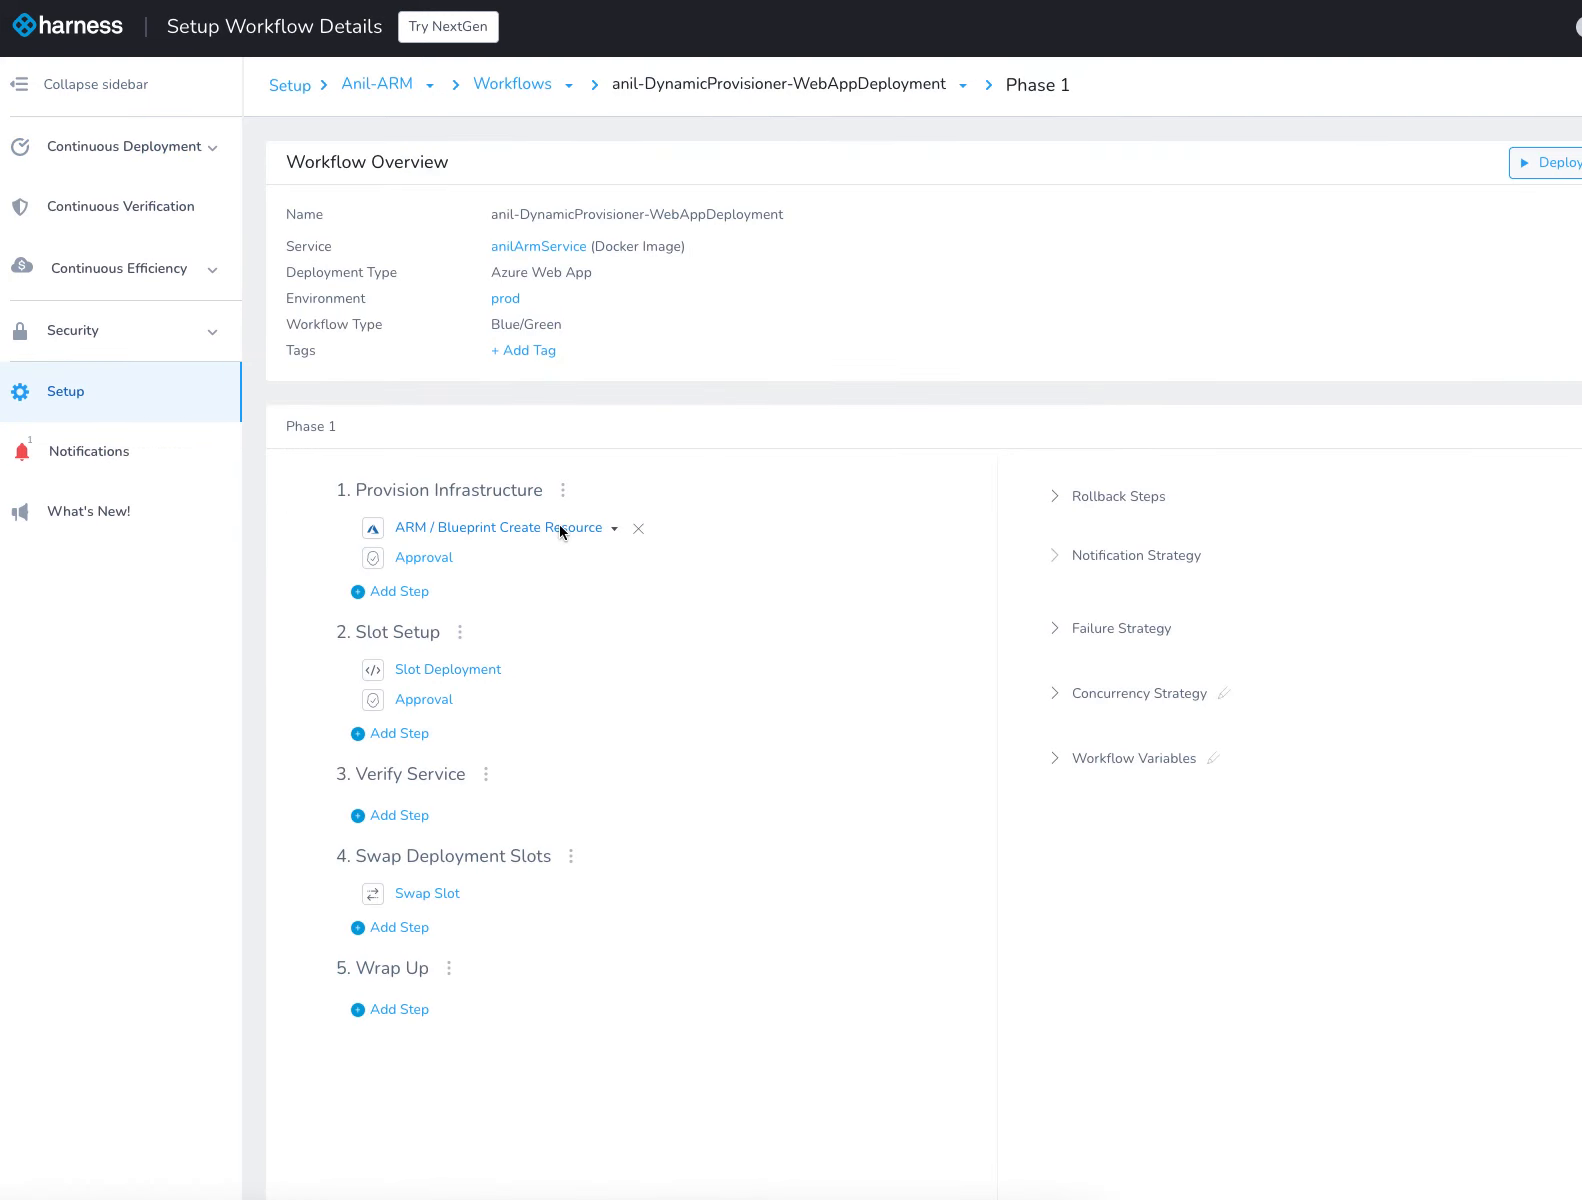
# Open the Parameters settings of the workflow's ARM / Blueprint Create Resource step
pyautogui.click(561, 529)
pyautogui.click(72, 215)
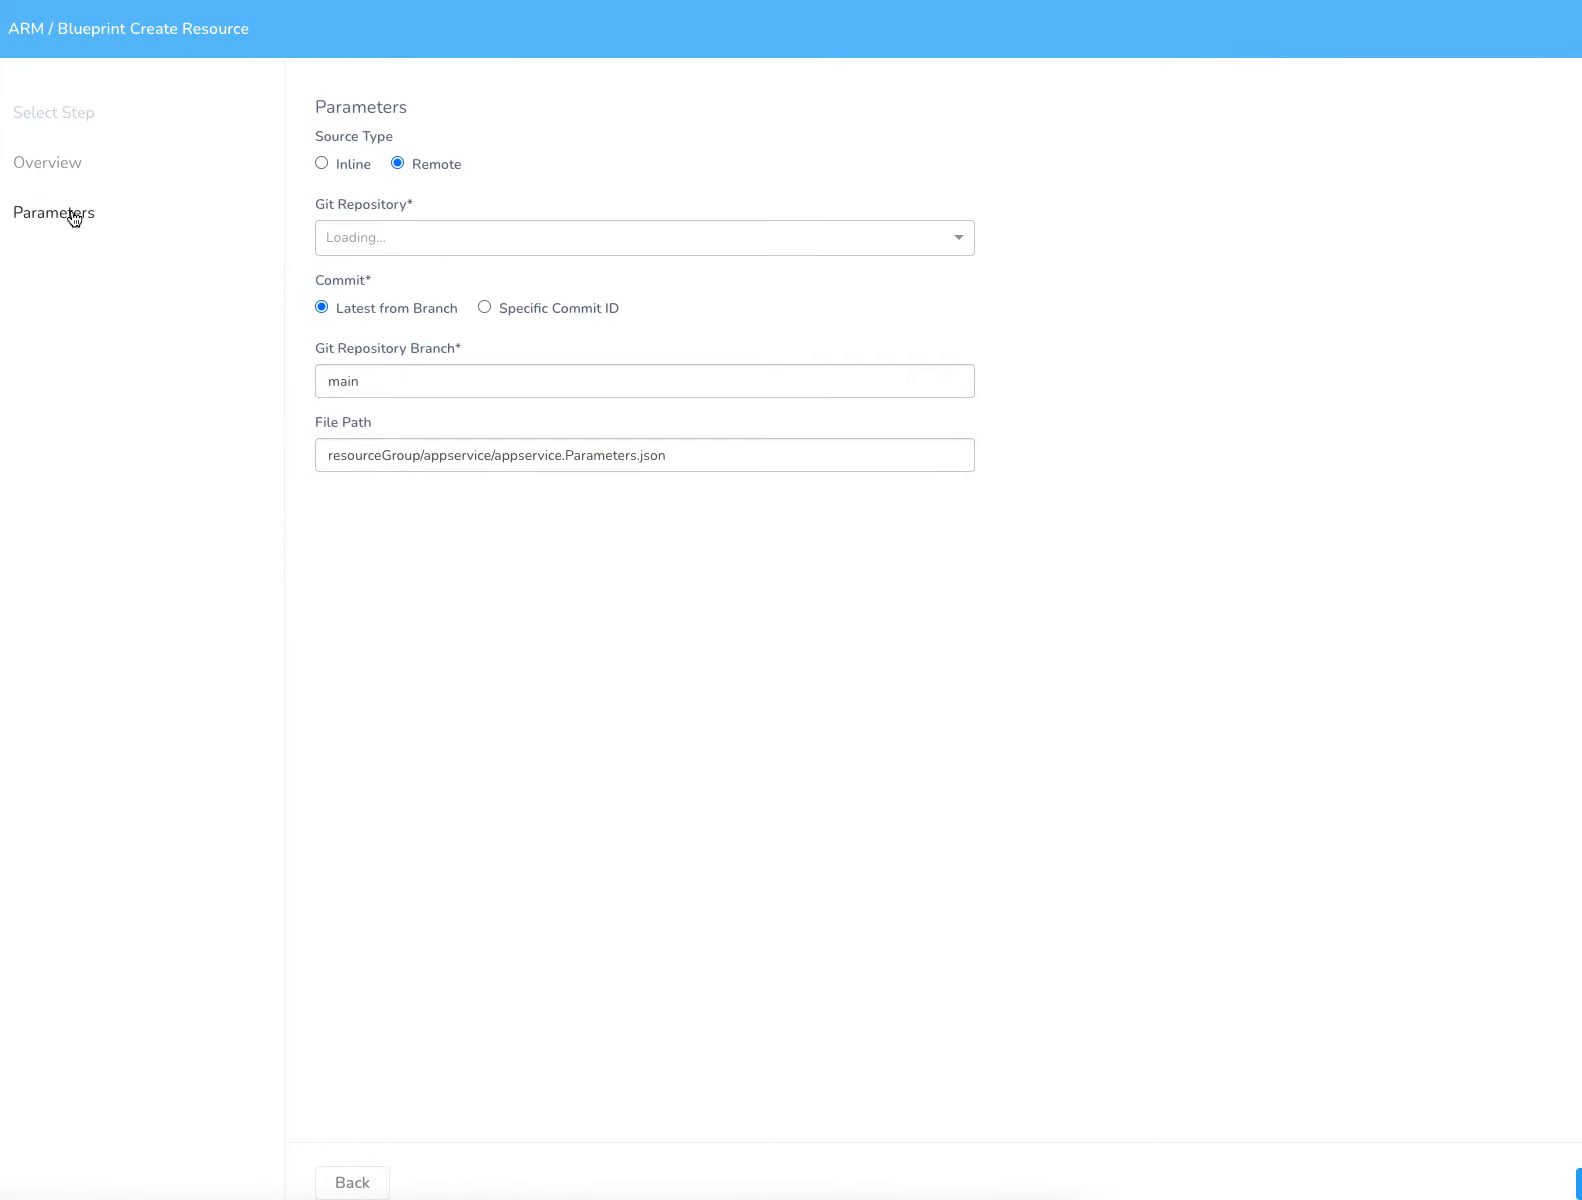